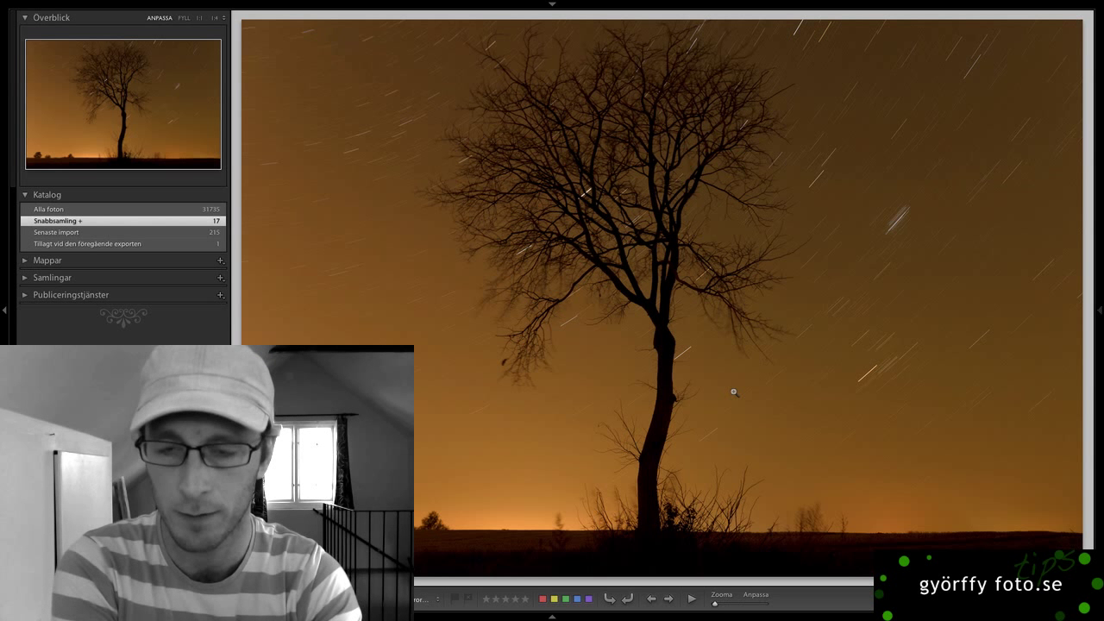
# Cycle the Loupe info overlay until the photo's lens and exposure details show.
pyautogui.press('i')
pyautogui.press('i')
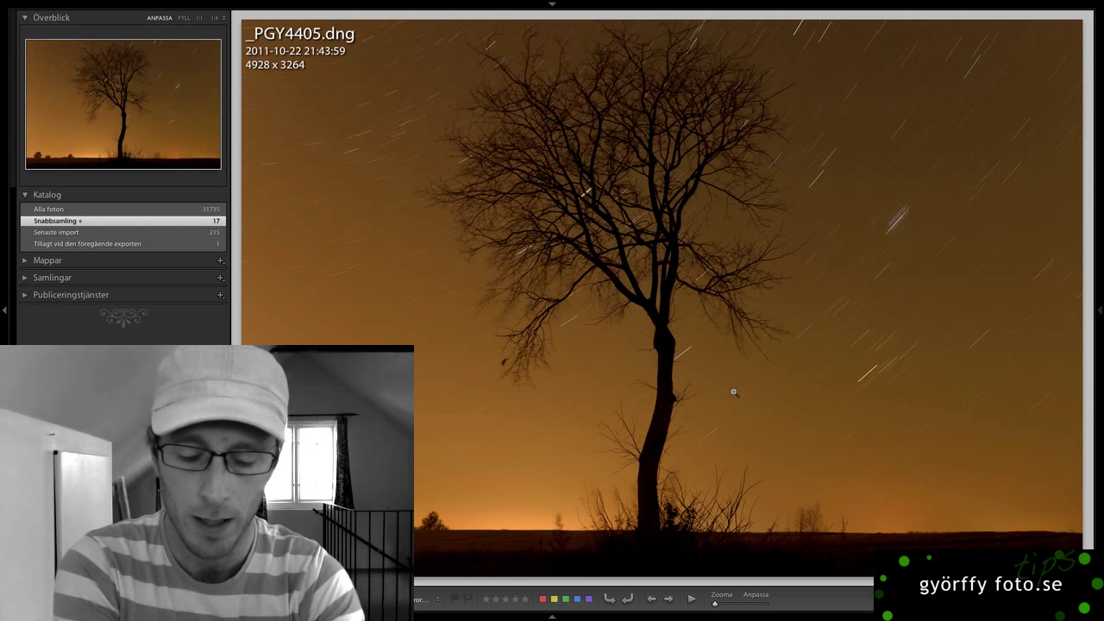
pyautogui.press('i')
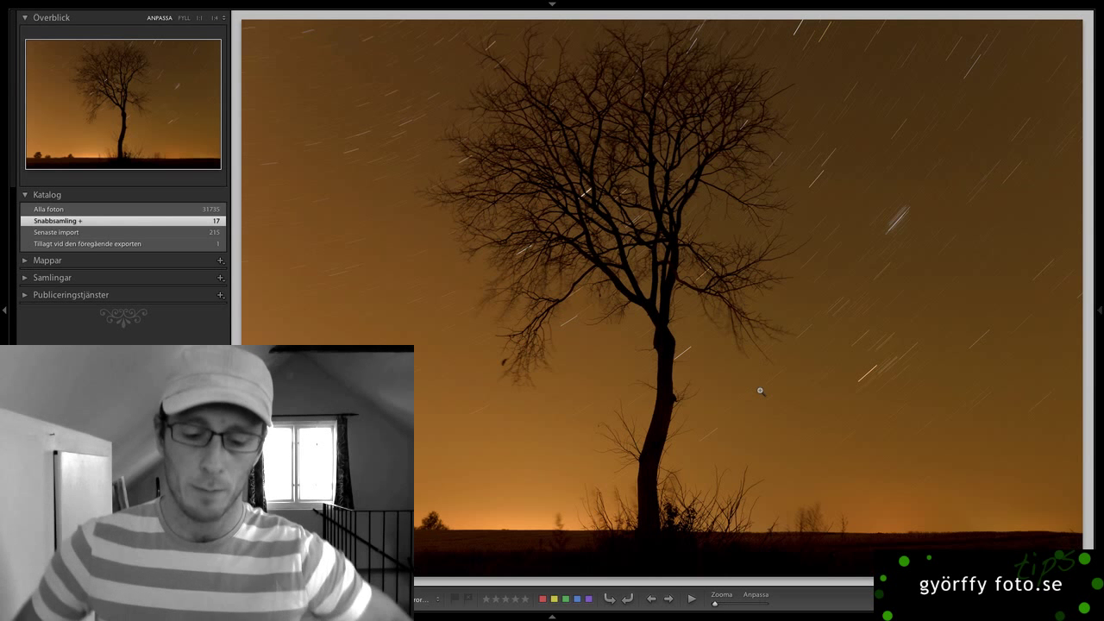
pyautogui.press('i')
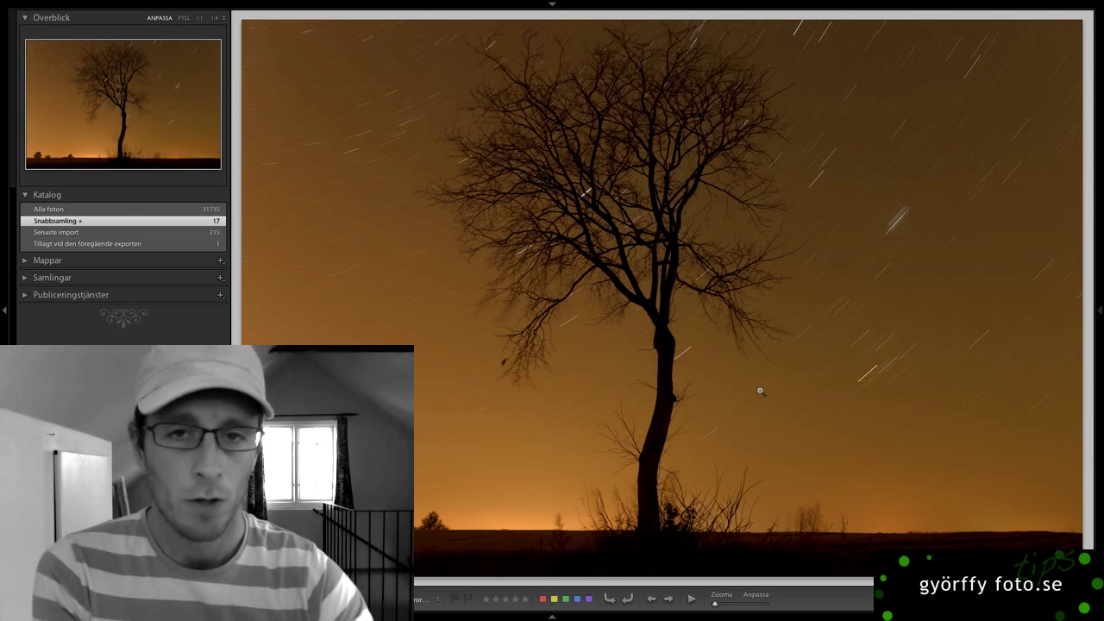
# In Grid view, select the nearly black _PGY4393.dng and enlarge thumbnails to three per row.
pyautogui.press('g')
pyautogui.scroll(5, 720, 358)
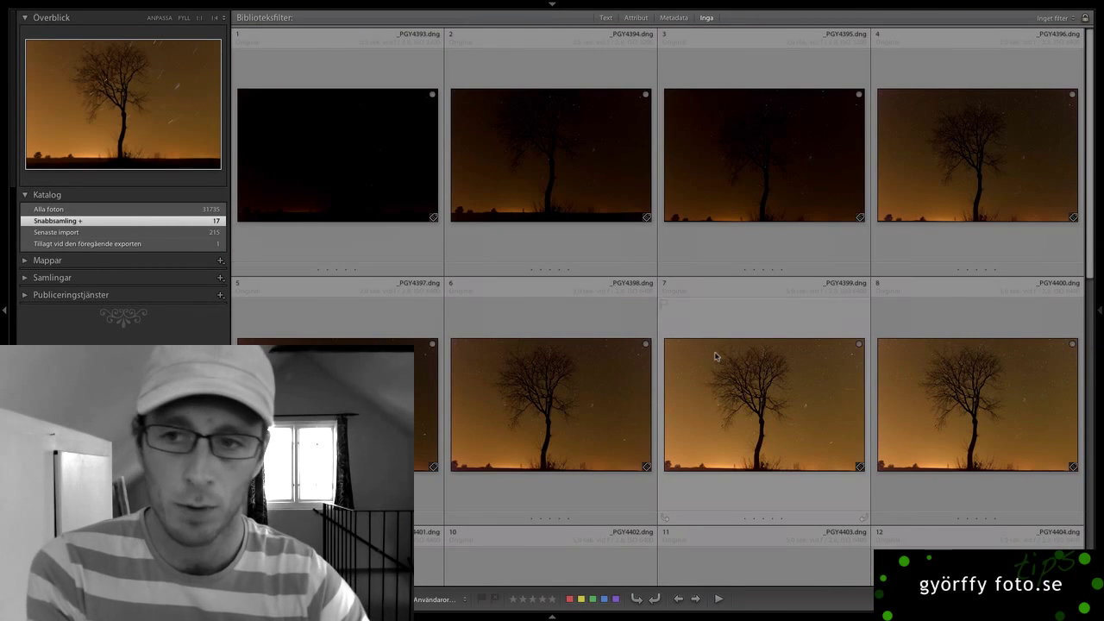
pyautogui.click(382, 180)
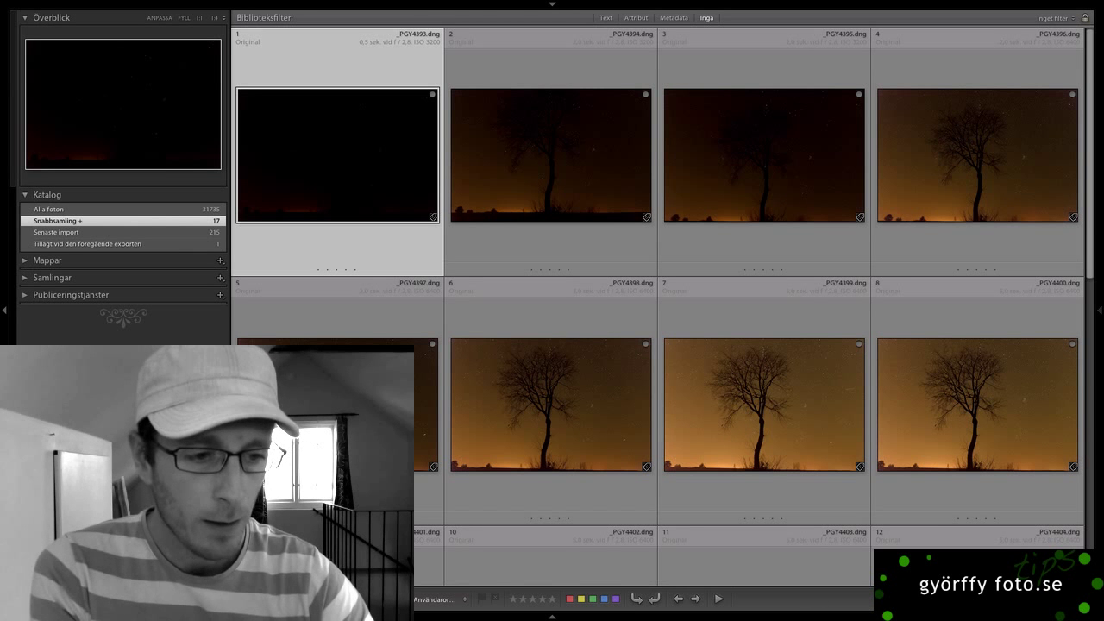
pyautogui.press('-')
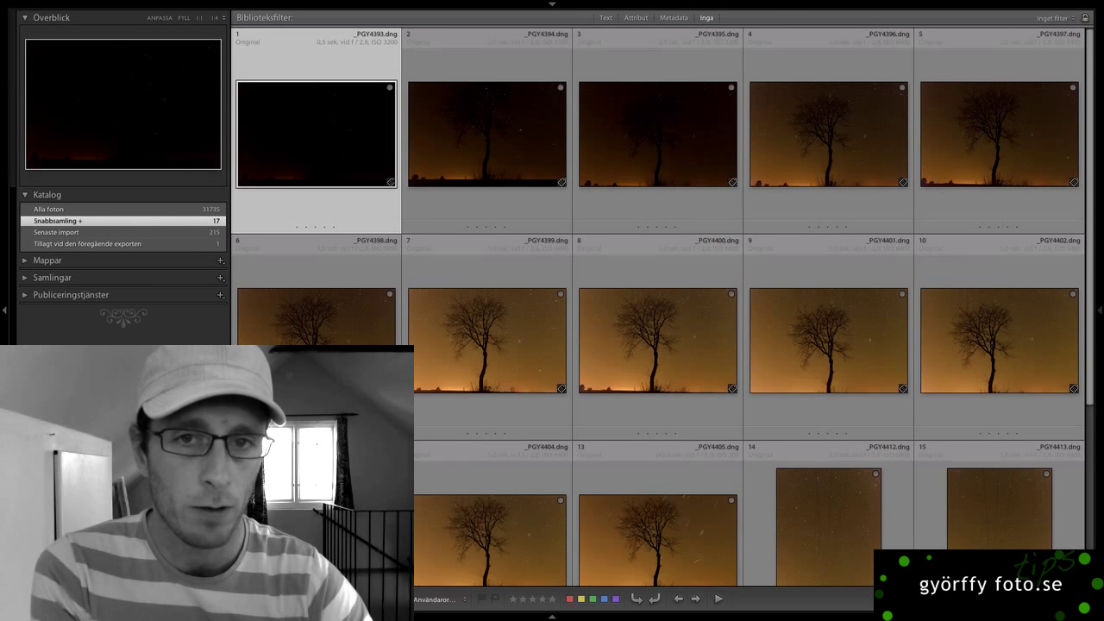
pyautogui.press('=')
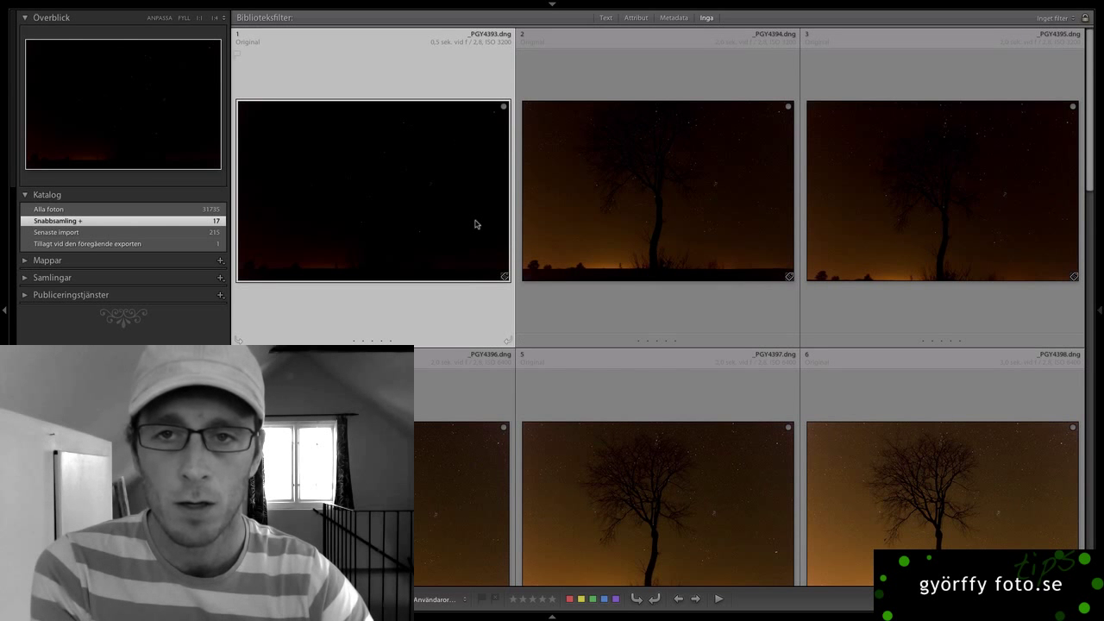
pyautogui.moveTo(373, 191)
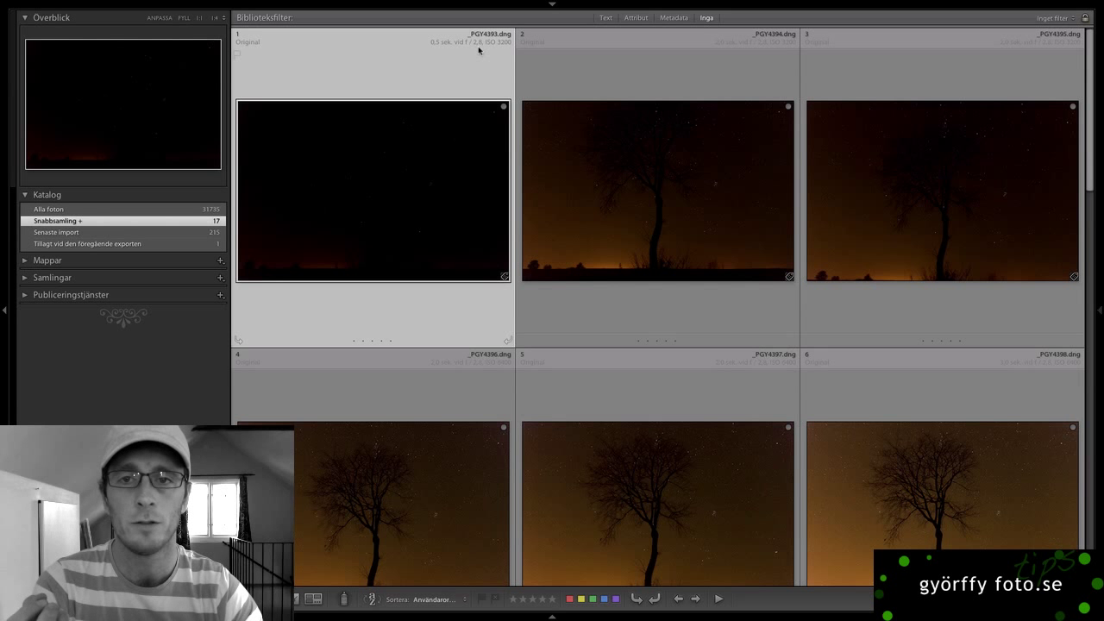
# Inspect the first near-black exposure at 1:4 magnification, then return to the grid.
pyautogui.doubleClick(420, 188)
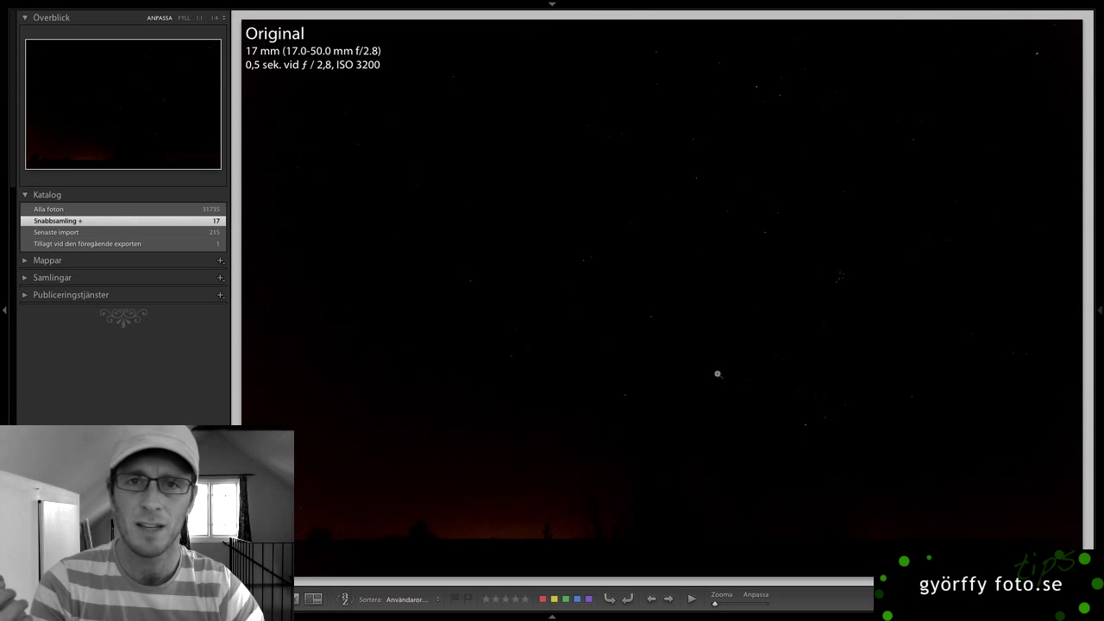
pyautogui.click(681, 303)
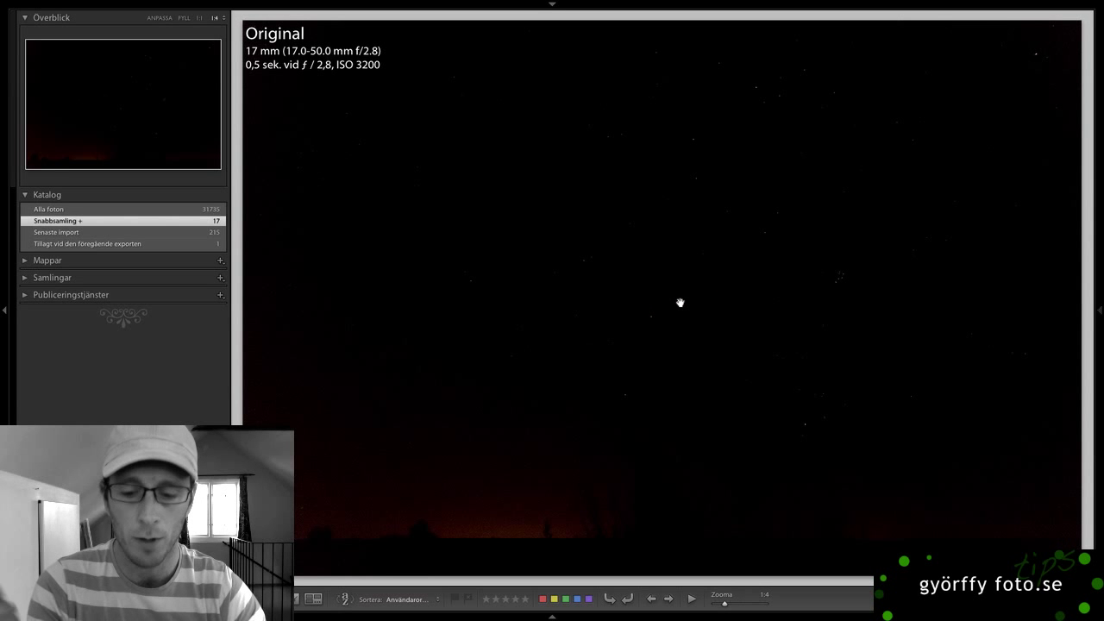
pyautogui.press('g')
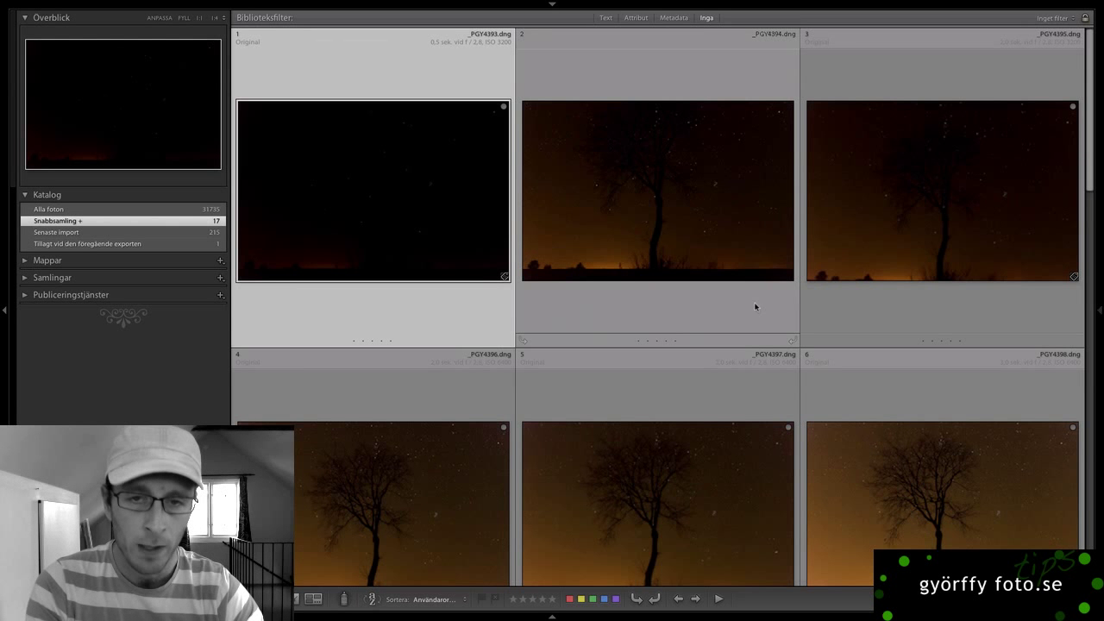
# Select the second and third exposures and scroll to frames _PGY4396 to _PGY4401.
pyautogui.click(709, 206)
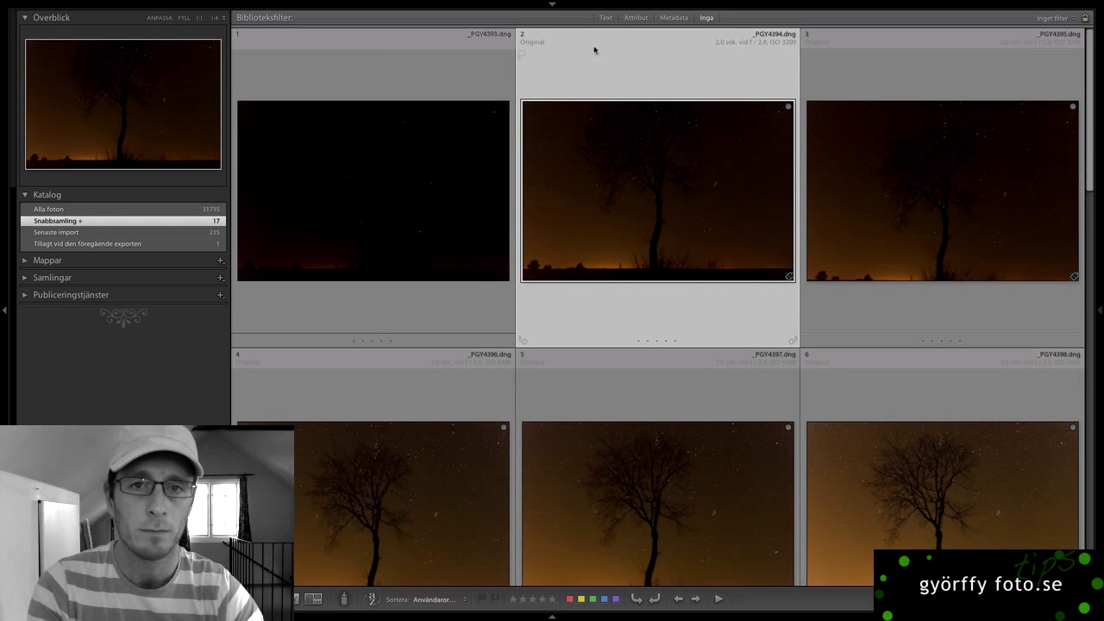
pyautogui.moveTo(658, 48)
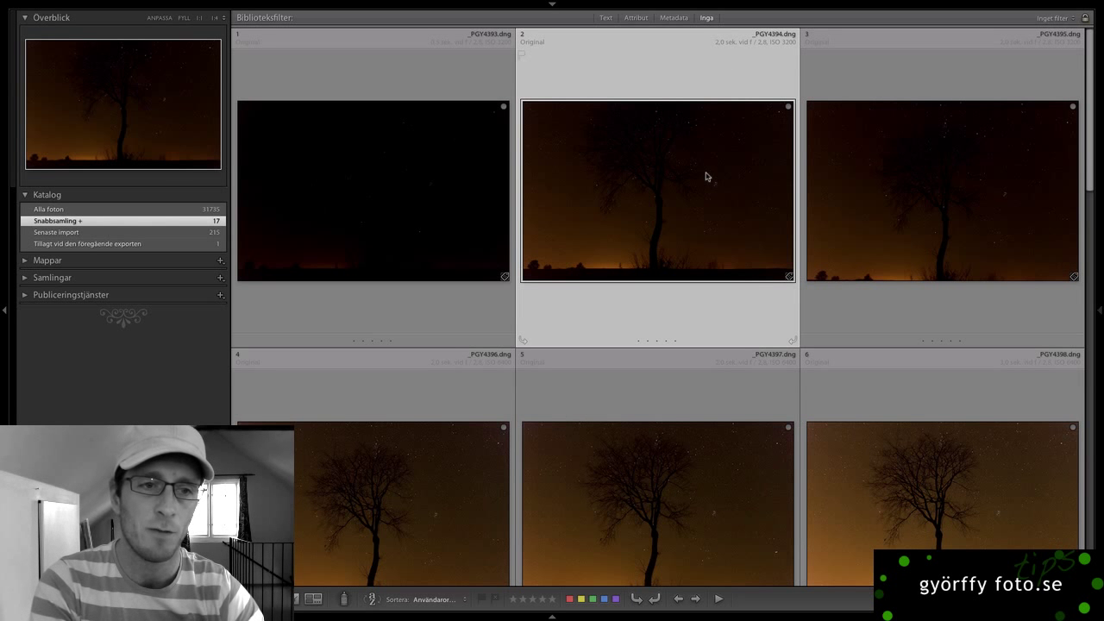
pyautogui.click(874, 211)
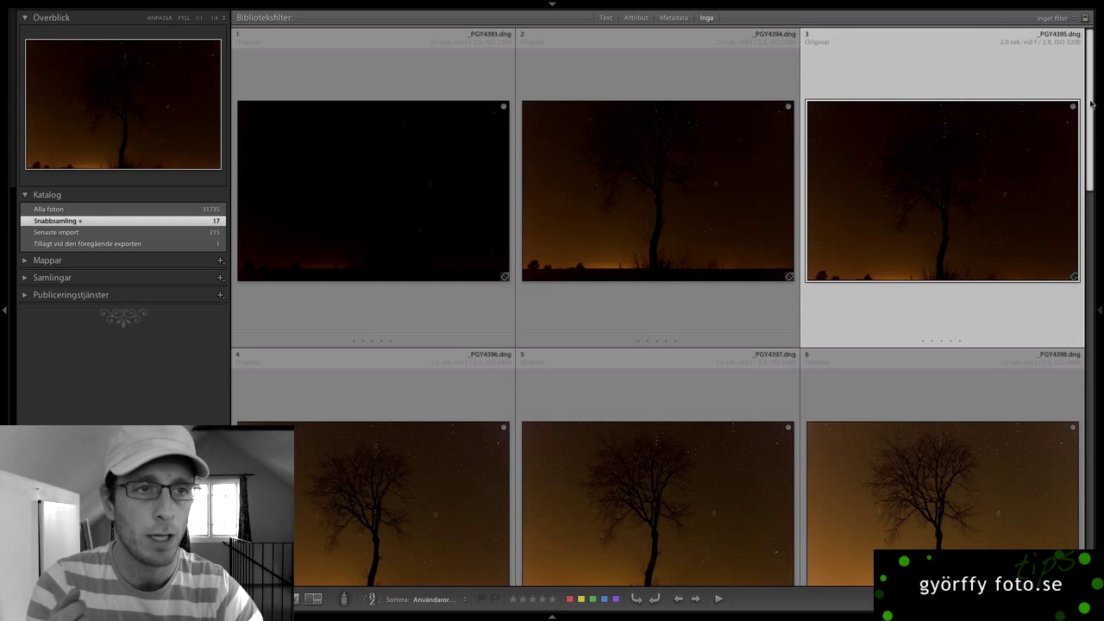
pyautogui.moveTo(1092, 105); pyautogui.dragTo(1092, 188)
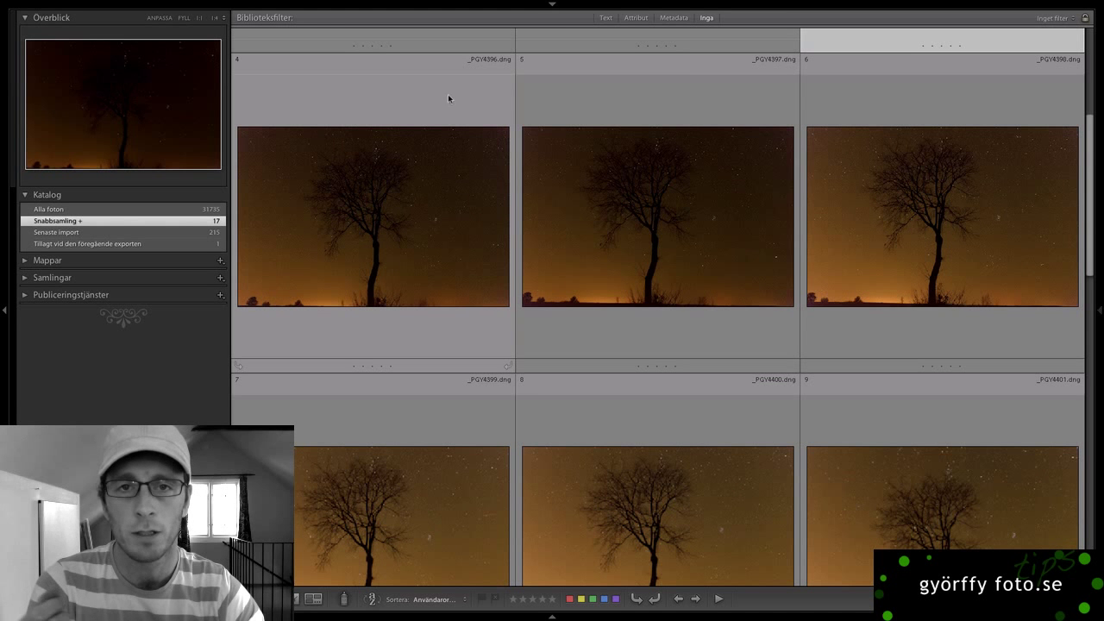
pyautogui.moveTo(942, 483)
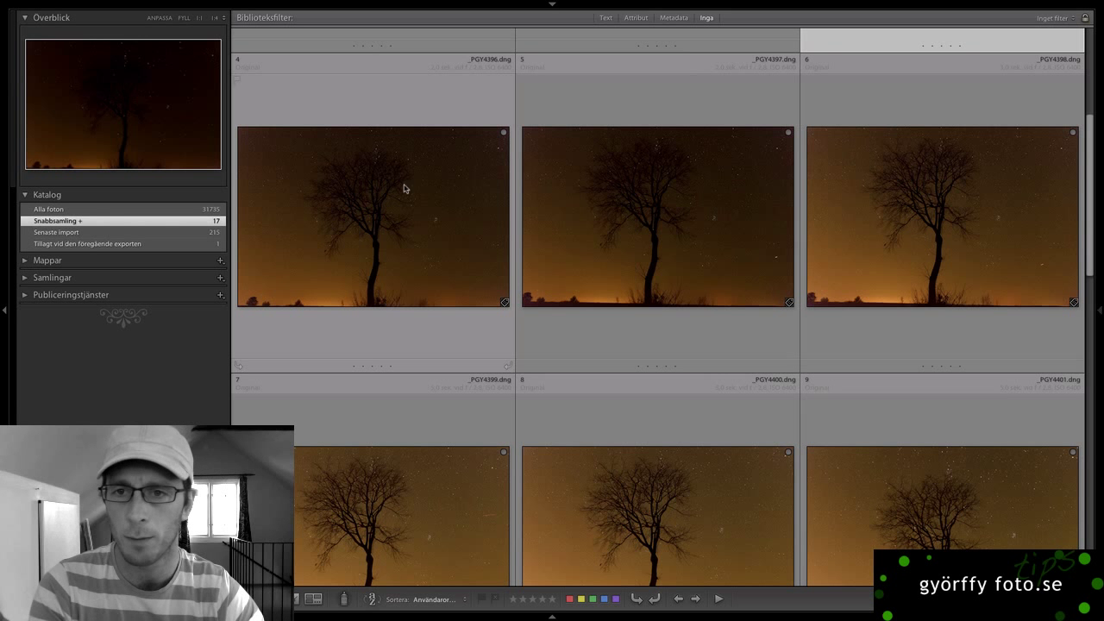
# Compare photos 6 and 9, ending on photo 12, the 5 s, ISO 6400 exposure.
pyautogui.click(927, 248)
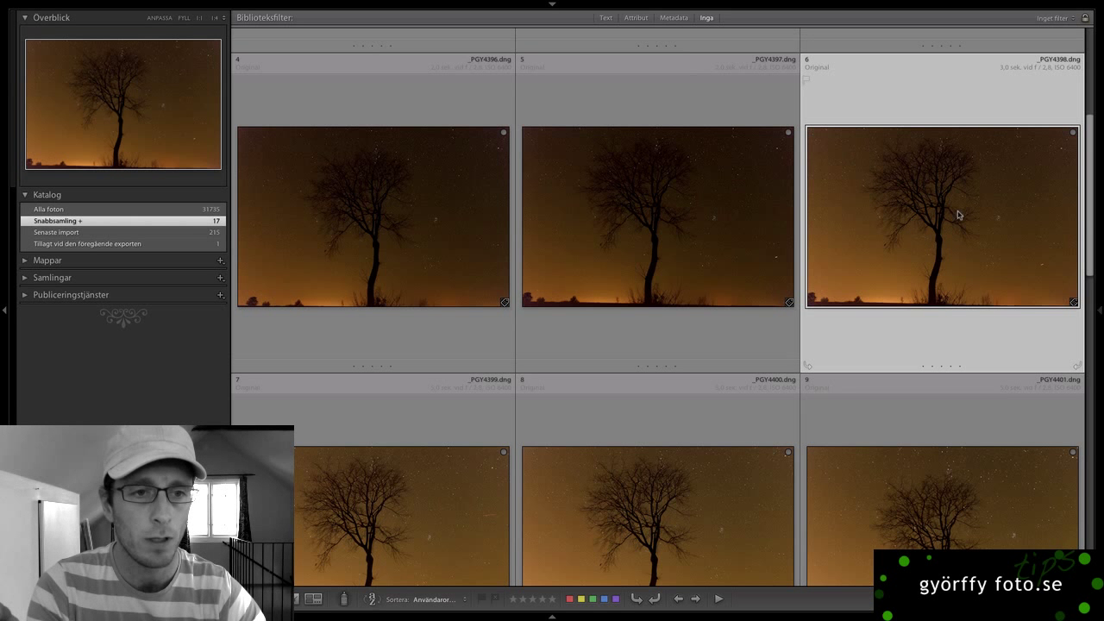
pyautogui.scroll(-2, 905, 250)
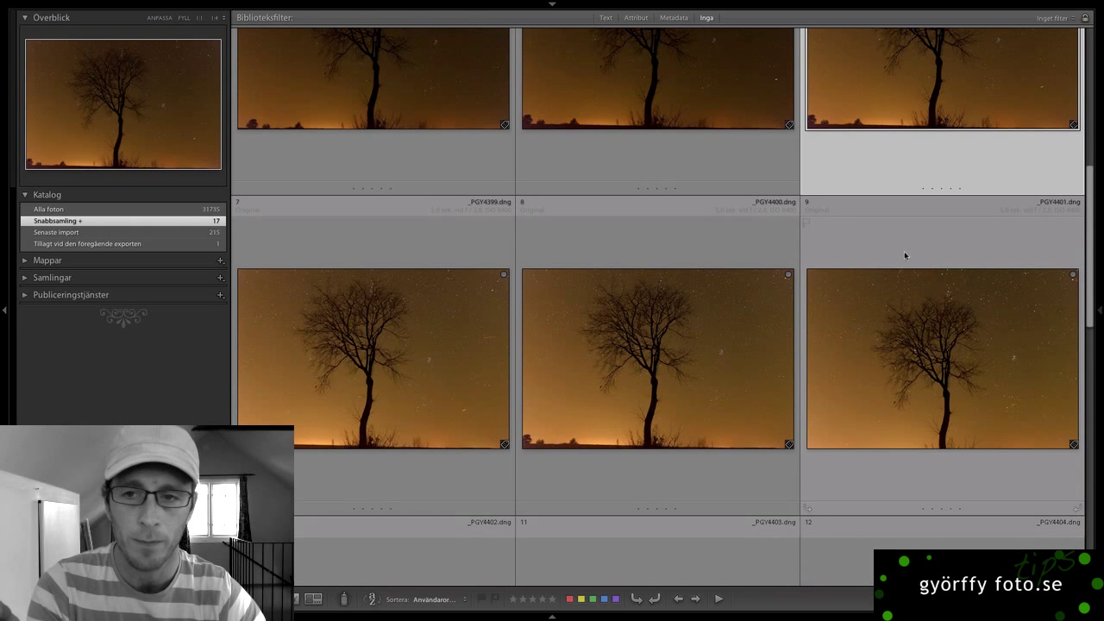
pyautogui.scroll(-1, 905, 254)
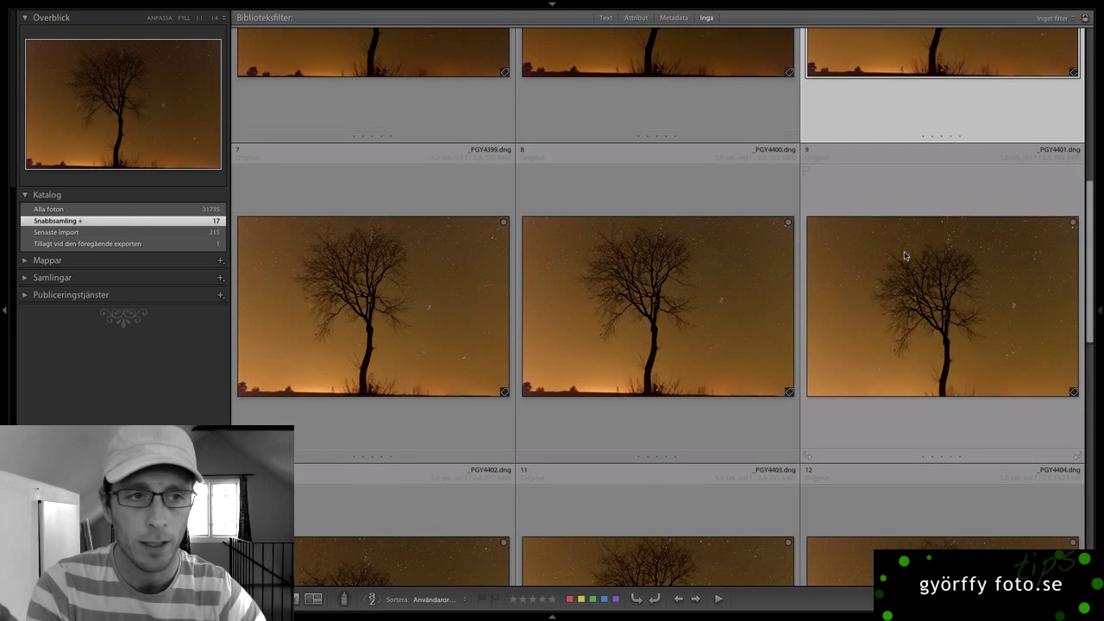
pyautogui.click(905, 302)
pyautogui.scroll(-2, 906, 302)
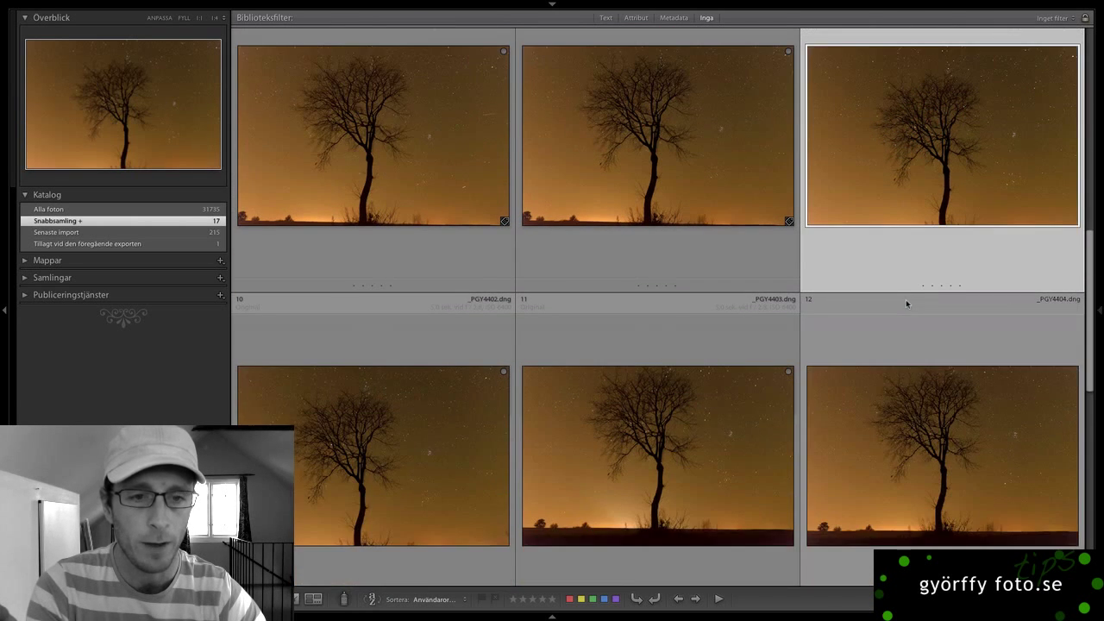
pyautogui.scroll(-1, 906, 299)
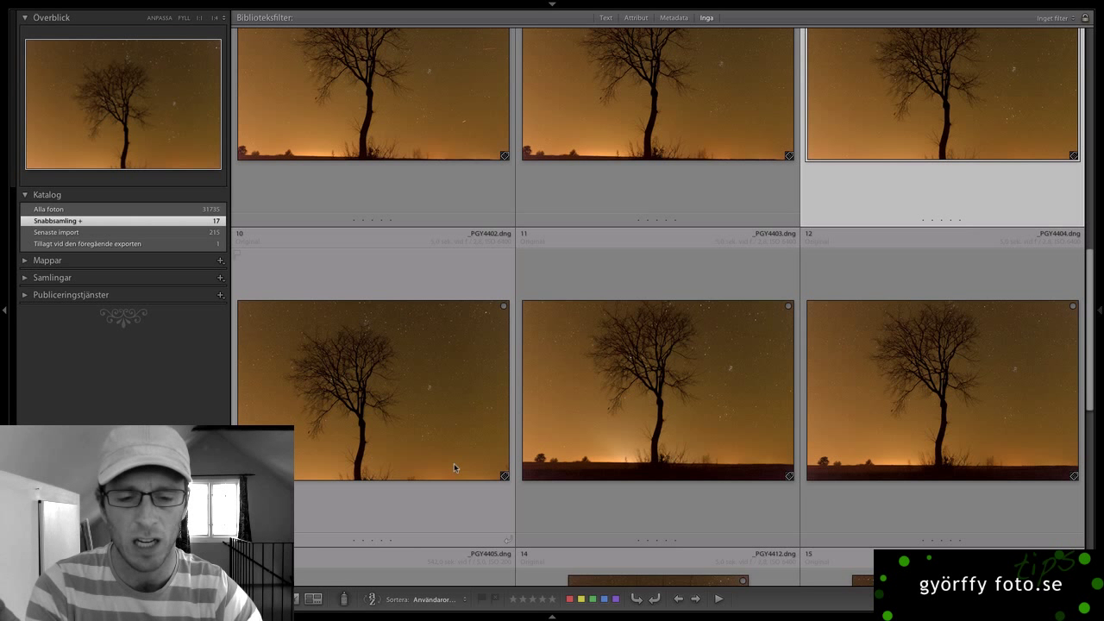
pyautogui.click(941, 388)
# View photo 12 large, then advance to the 542 s, ISO 200 star-trail shot.
pyautogui.doubleClick(932, 388)
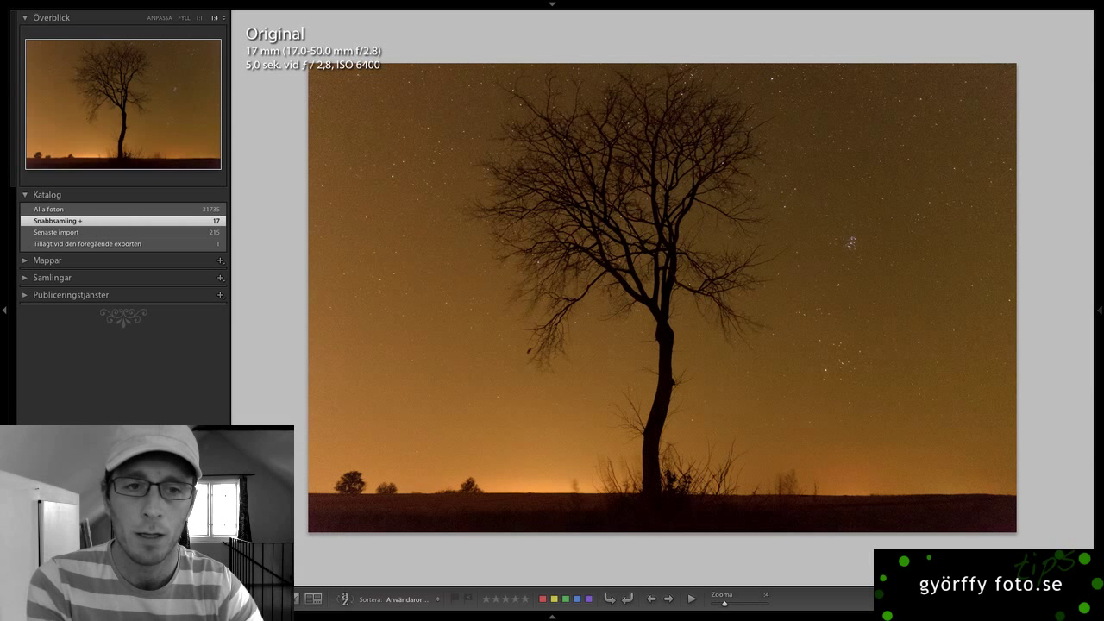
pyautogui.press('Right')
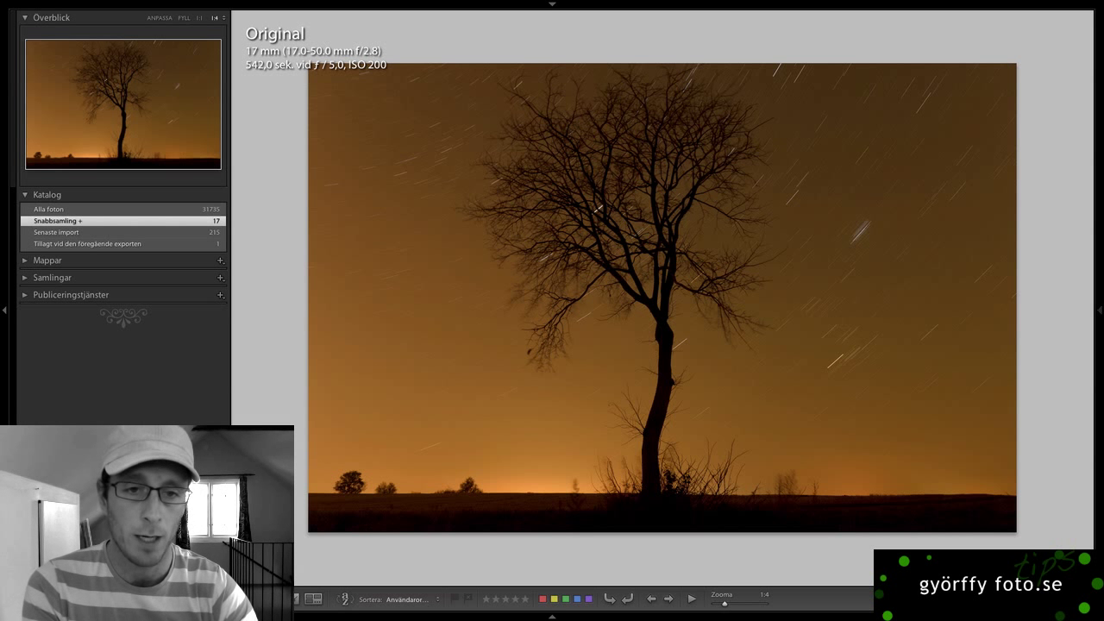
# Compare the pinpoint-star and star-trail exposures, then bring the star-trail photo into Develop.
pyautogui.press('Right')
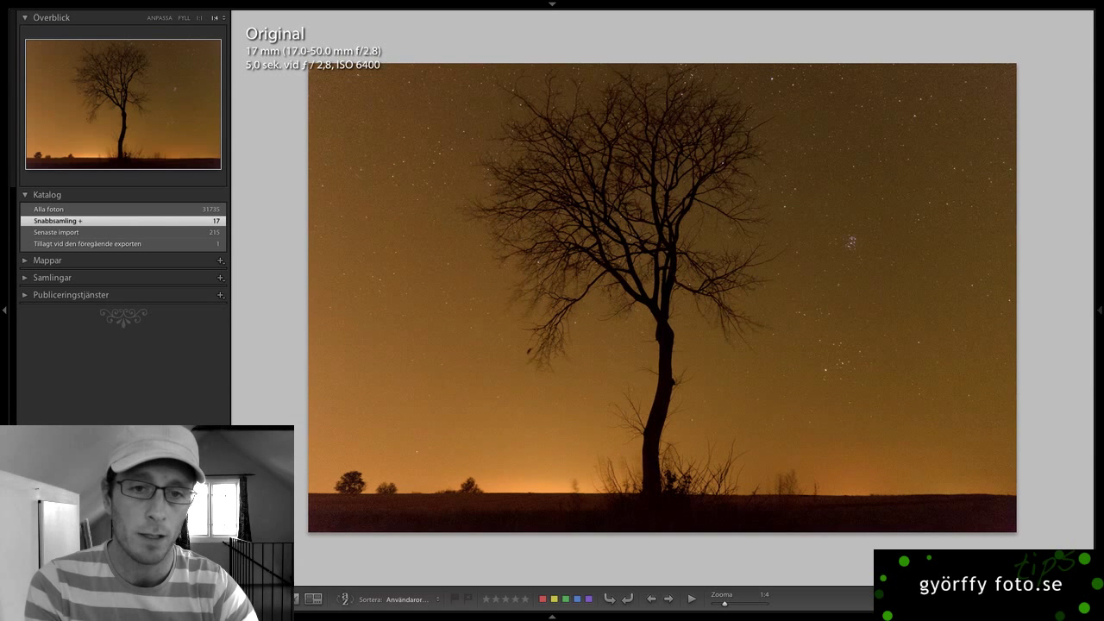
pyautogui.press('Left')
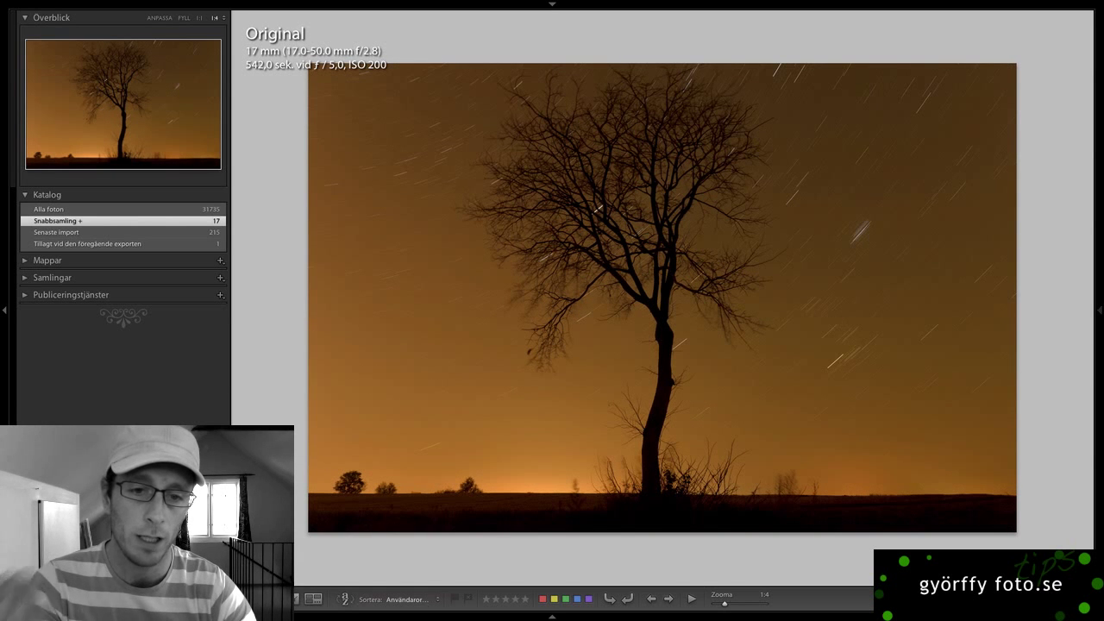
pyautogui.press('Right')
pyautogui.press('Left')
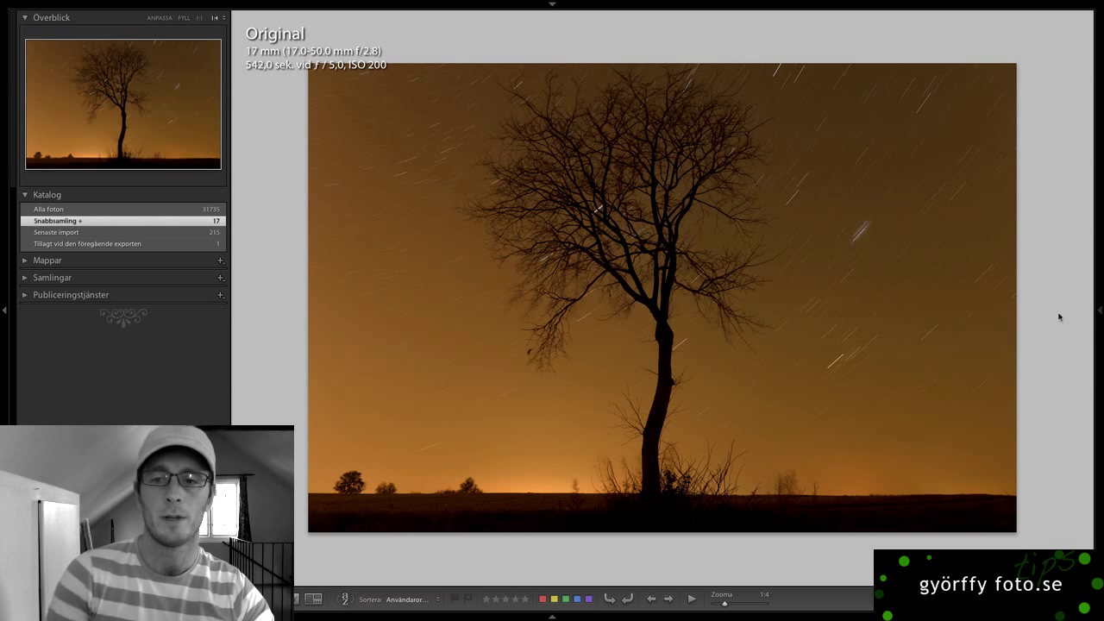
pyautogui.press('d')
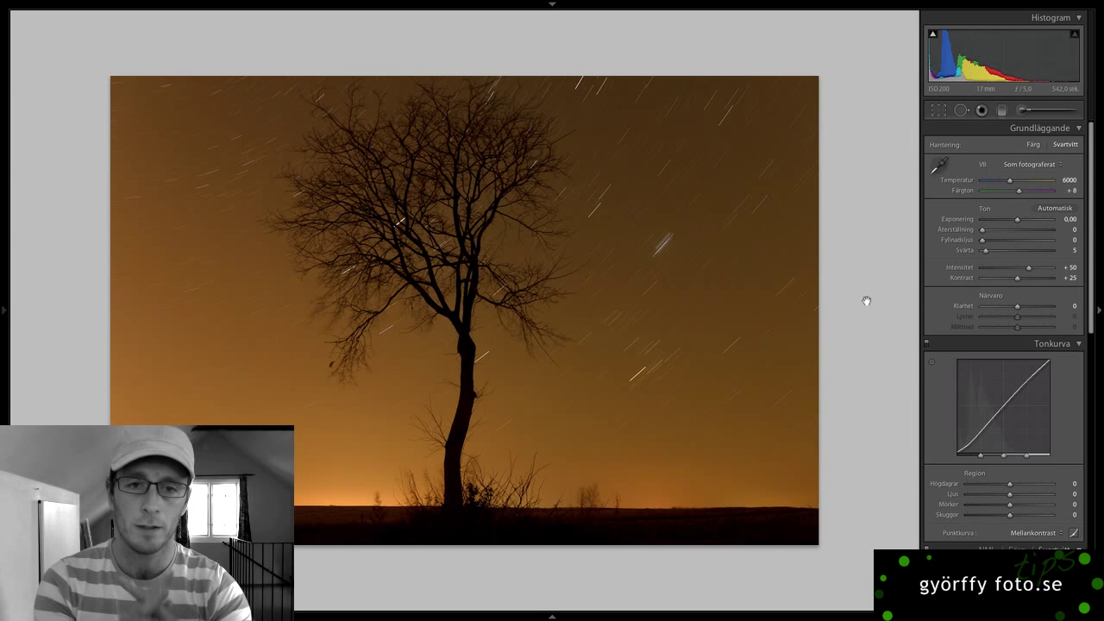
# Preview in black and white, revert to colour, and cool Temperature to about 2546.
pyautogui.press('v')
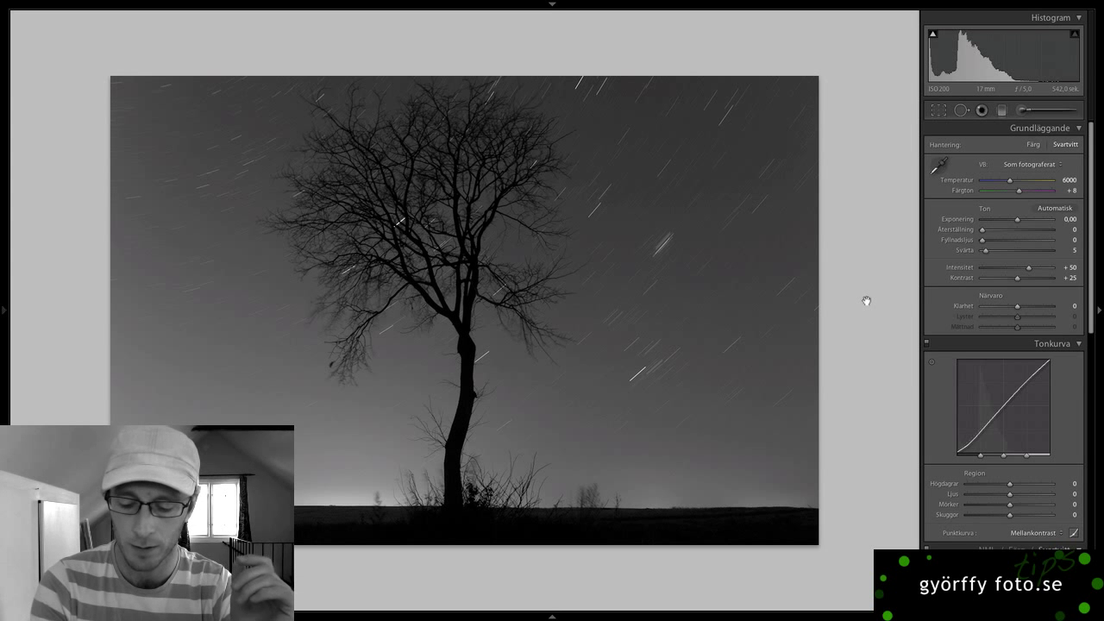
pyautogui.press('v')
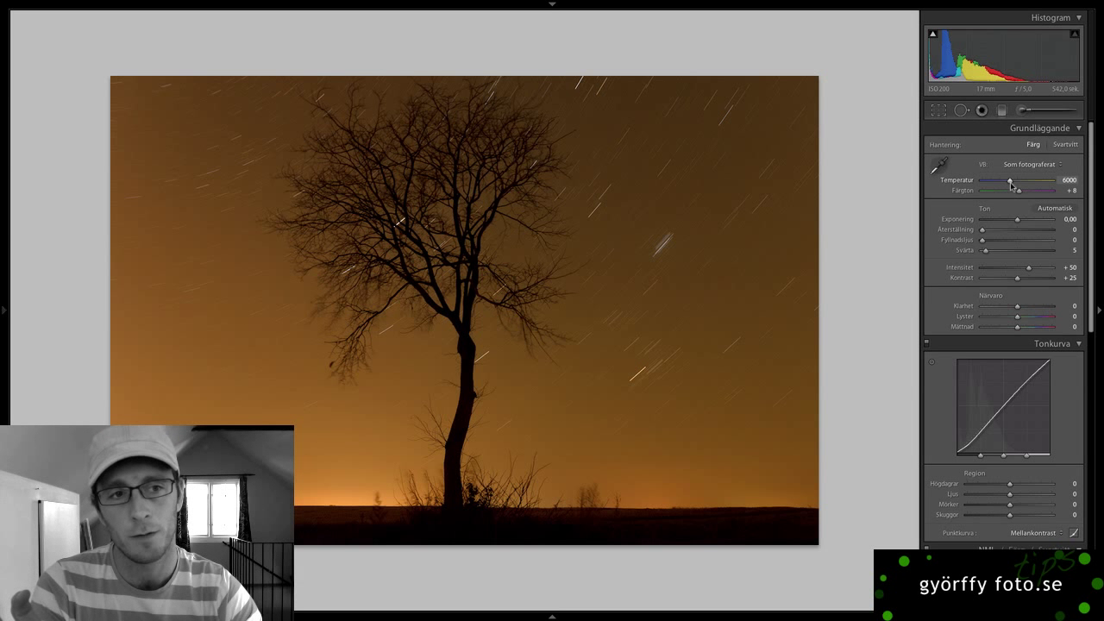
pyautogui.moveTo(1011, 187); pyautogui.dragTo(987, 183)
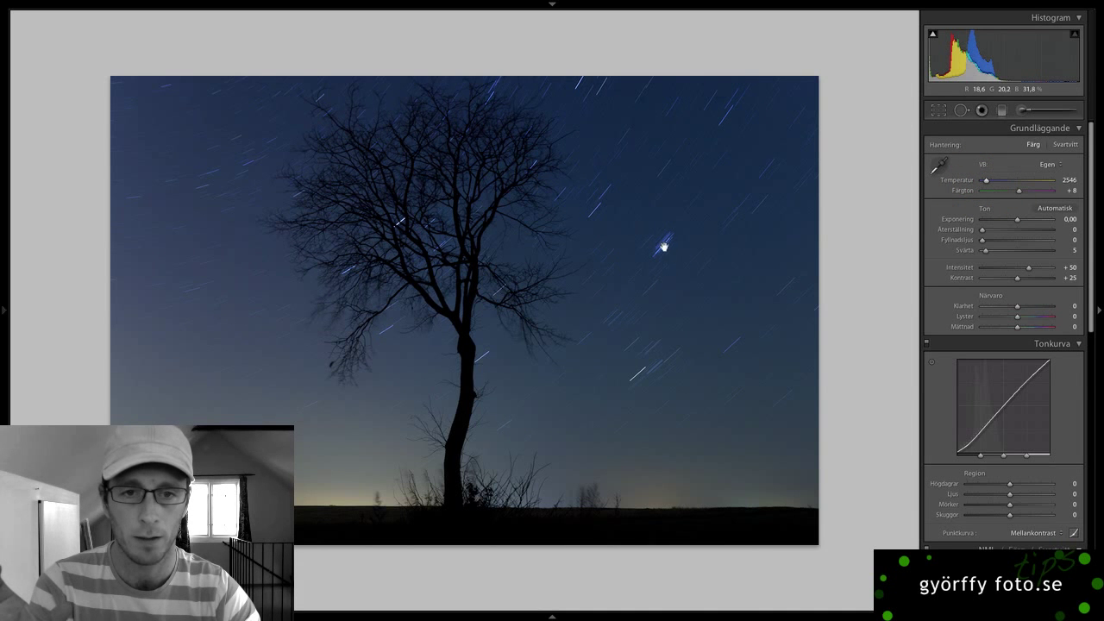
pyautogui.click(646, 366)
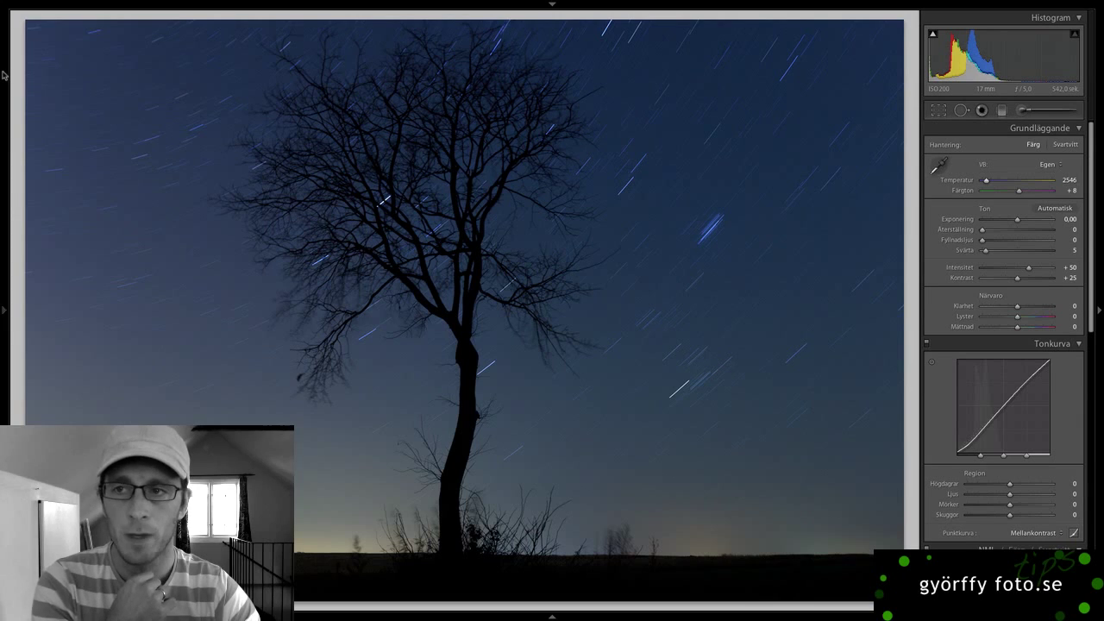
pyautogui.click(154, 19)
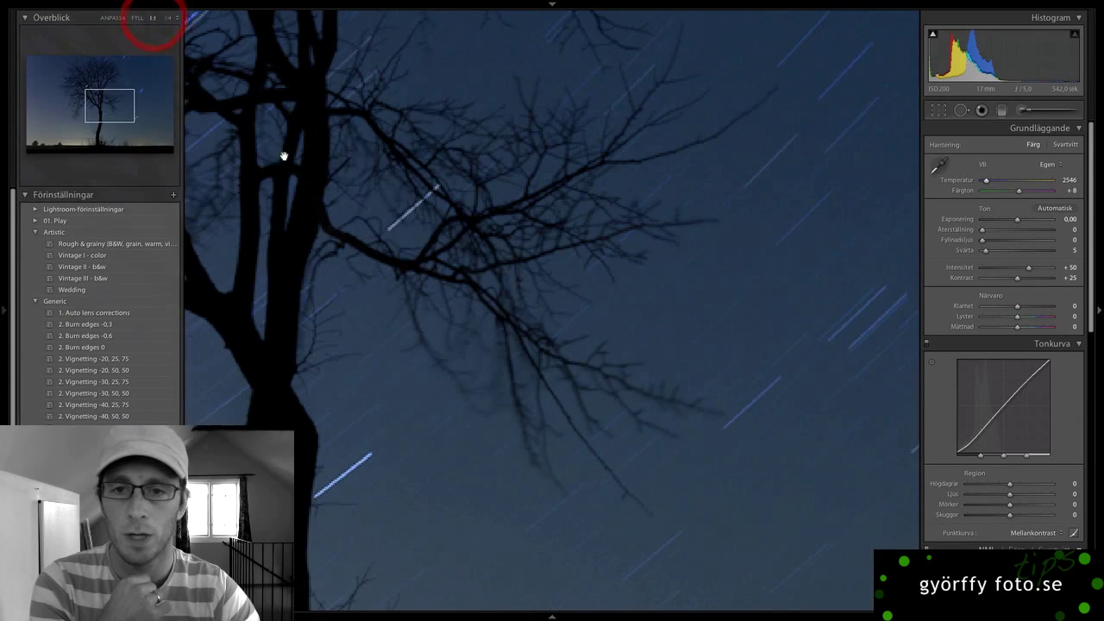
pyautogui.moveTo(441, 327); pyautogui.dragTo(340, 251)
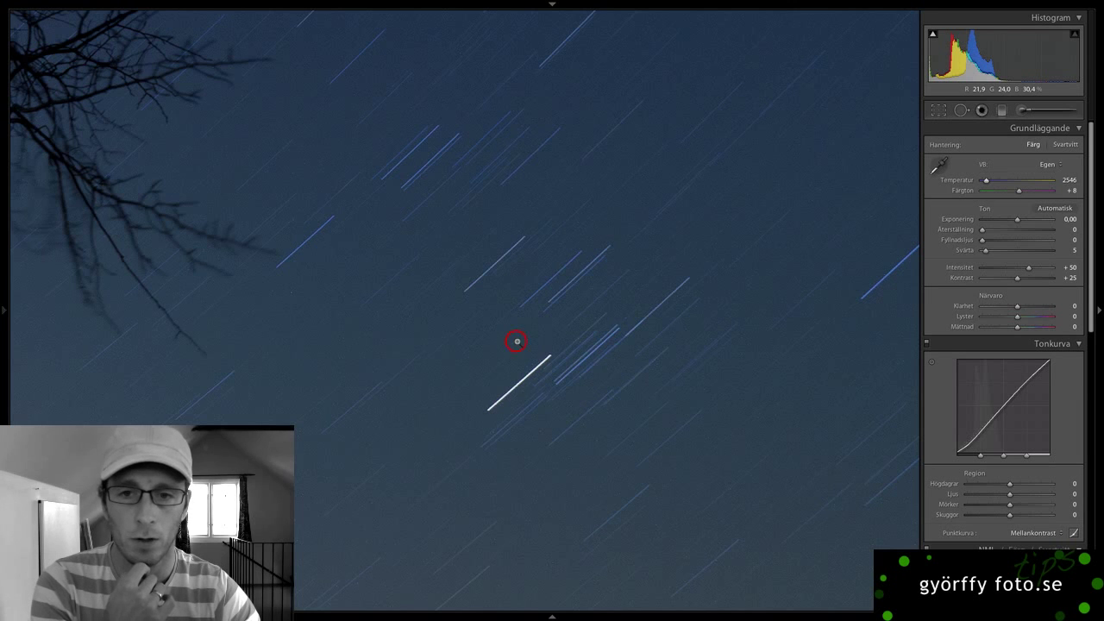
pyautogui.click(516, 342)
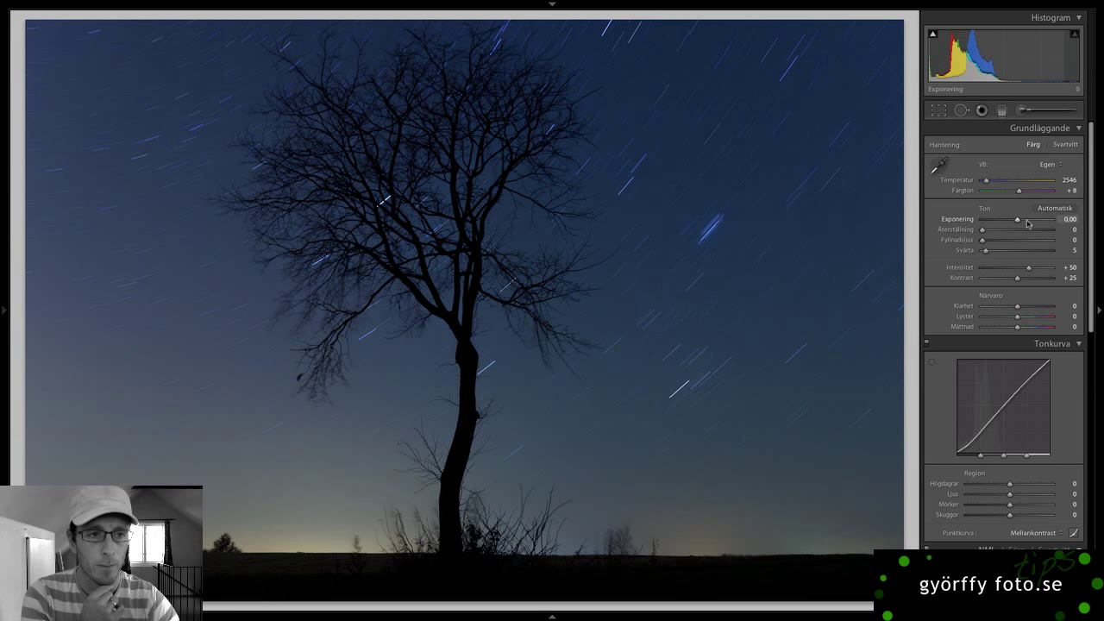
# Set Exposure +0.33, Brightness +70, Contrast +60, Clarity +40 and Vibrance +20 in the Basic panel.
pyautogui.press('Up')
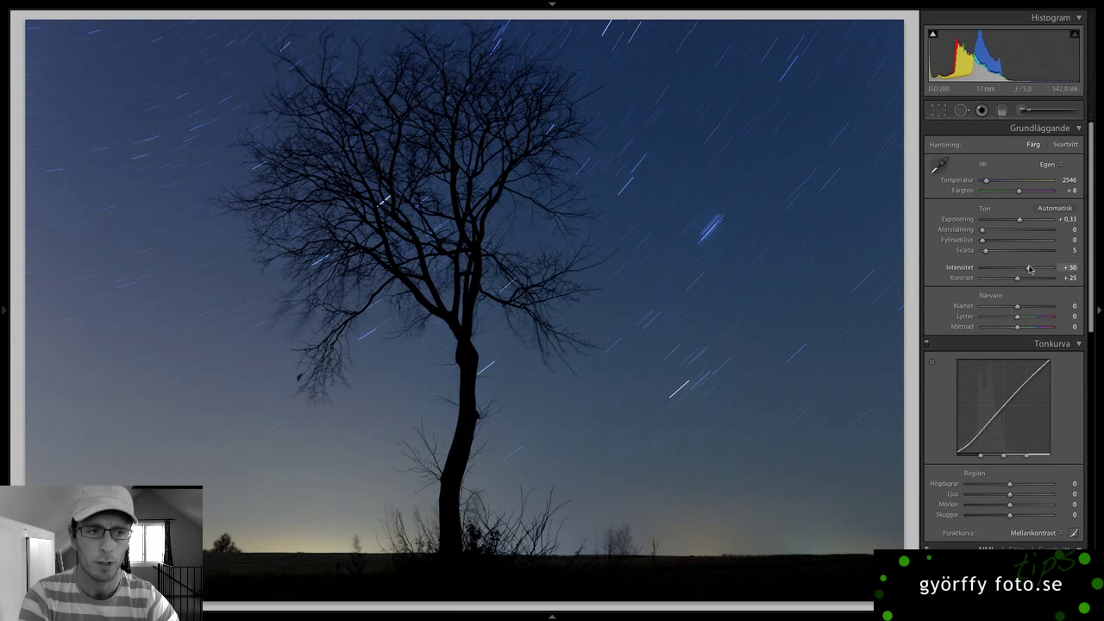
pyautogui.press('Up')
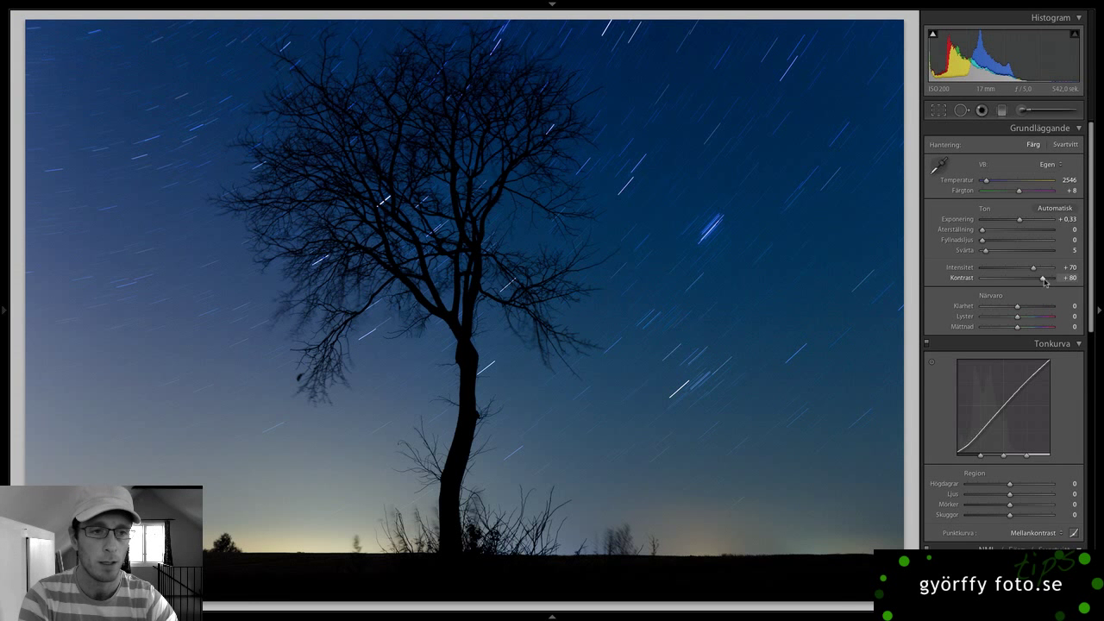
pyautogui.hotkey('shift', 'Down')
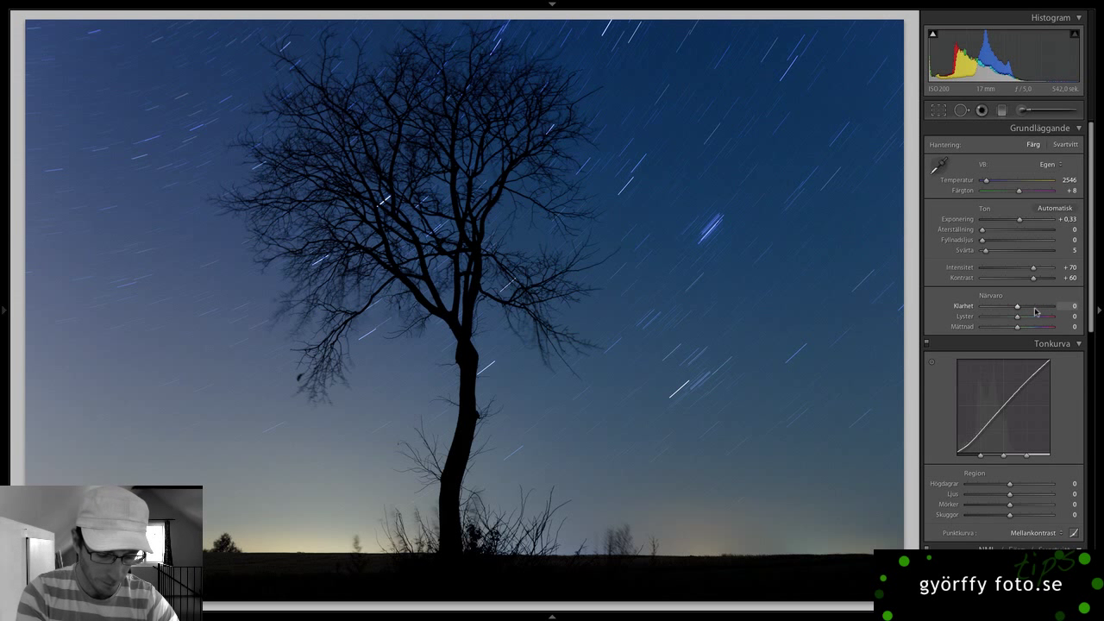
pyautogui.hotkey('shift', 'Up')
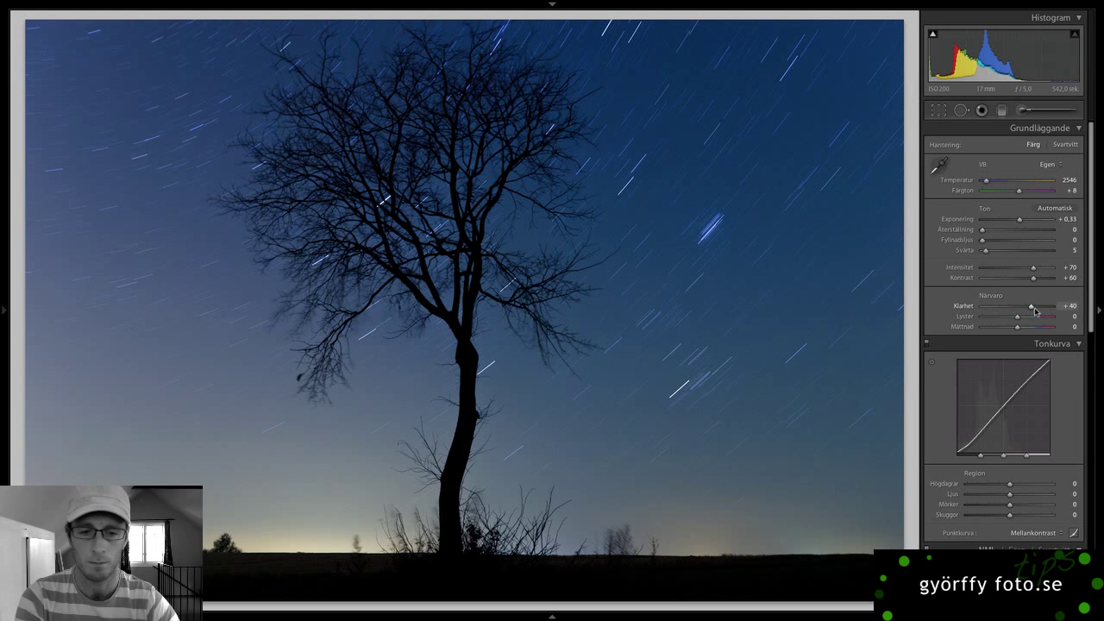
pyautogui.scroll(-1, 1029, 310)
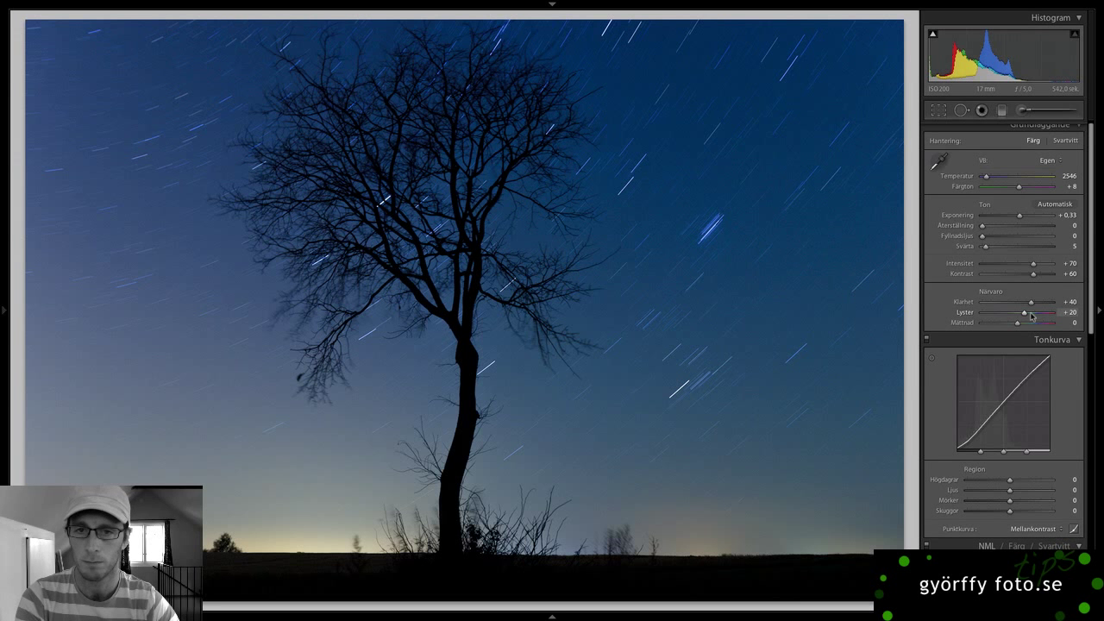
pyautogui.scroll(-5, 1031, 317)
pyautogui.scroll(-5, 1032, 328)
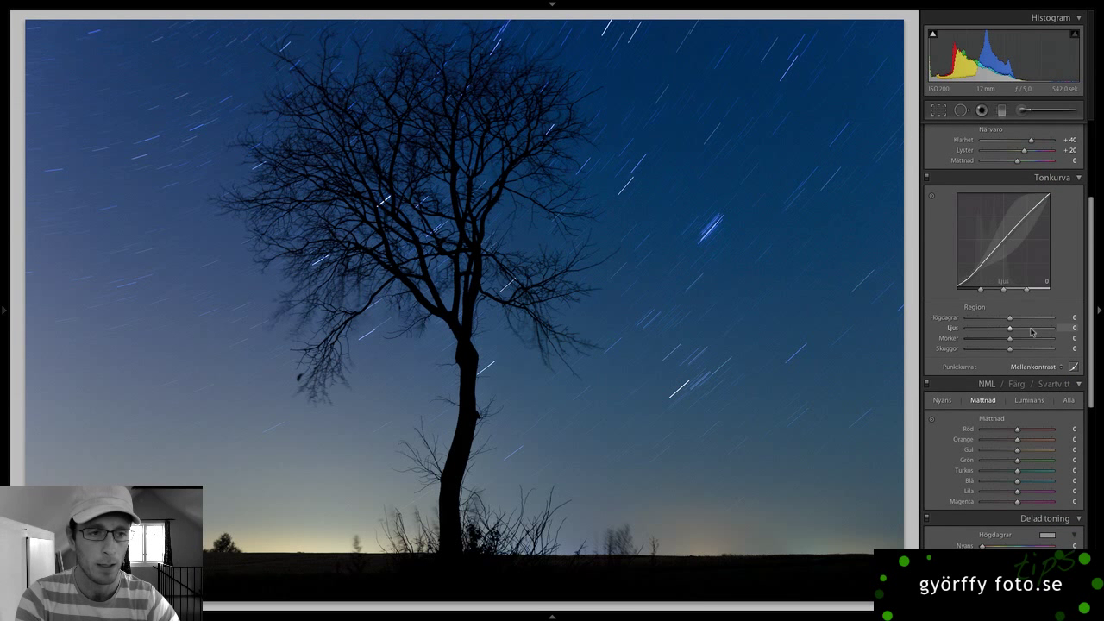
# Raise tone curve Lights to +10 and turn on the histogram's shadow clipping warning.
pyautogui.press('Up')
pyautogui.press('Up')
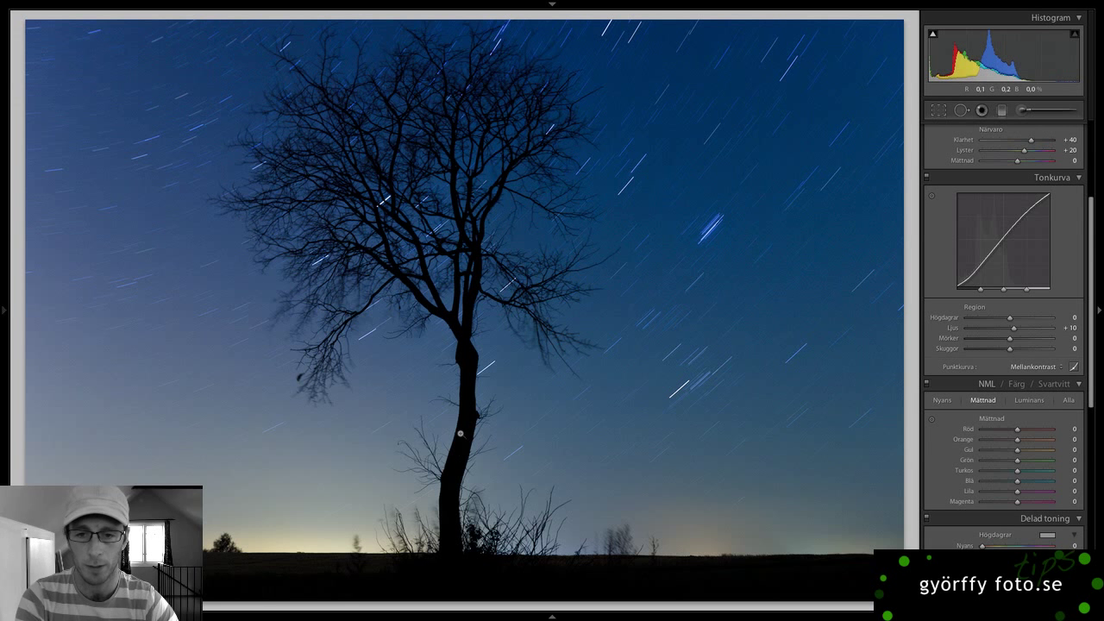
pyautogui.click(934, 35)
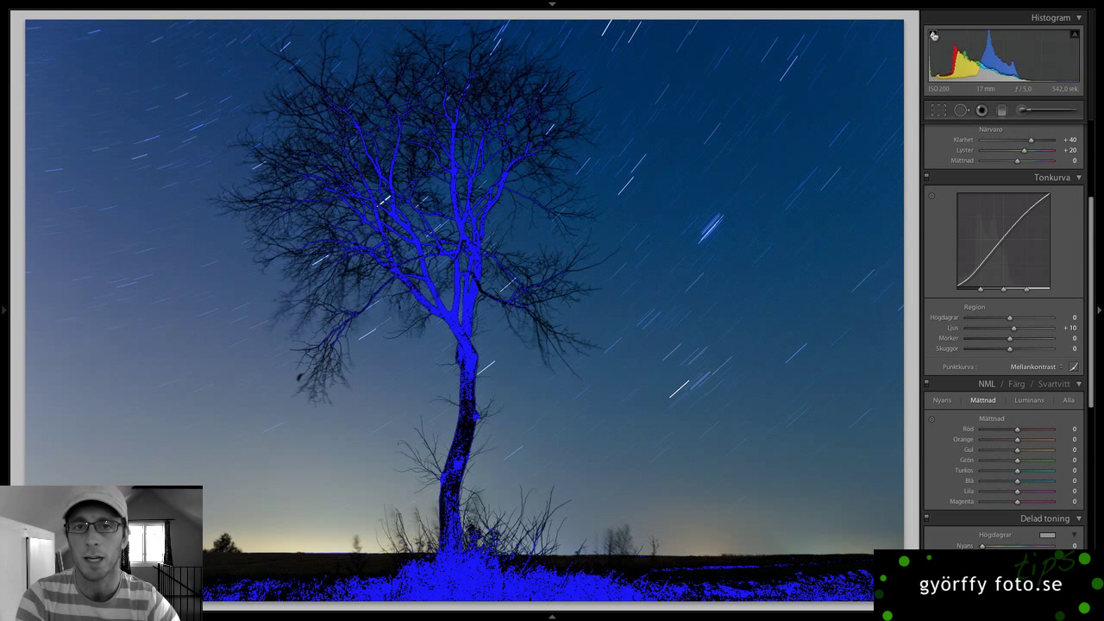
pyautogui.scroll(1, 1008, 186)
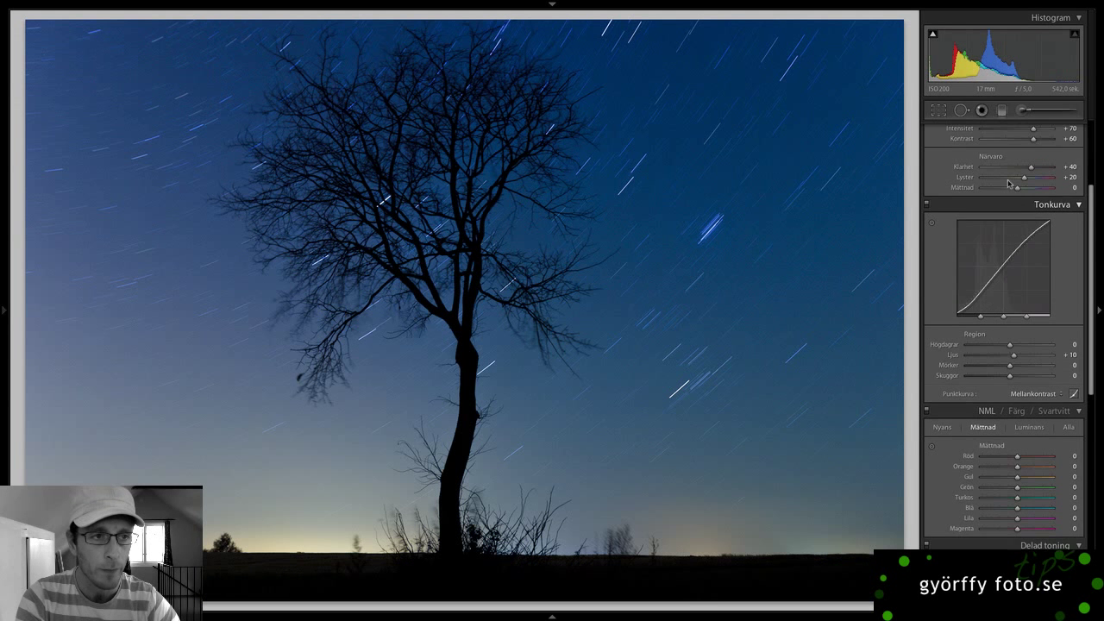
pyautogui.scroll(4, 1008, 186)
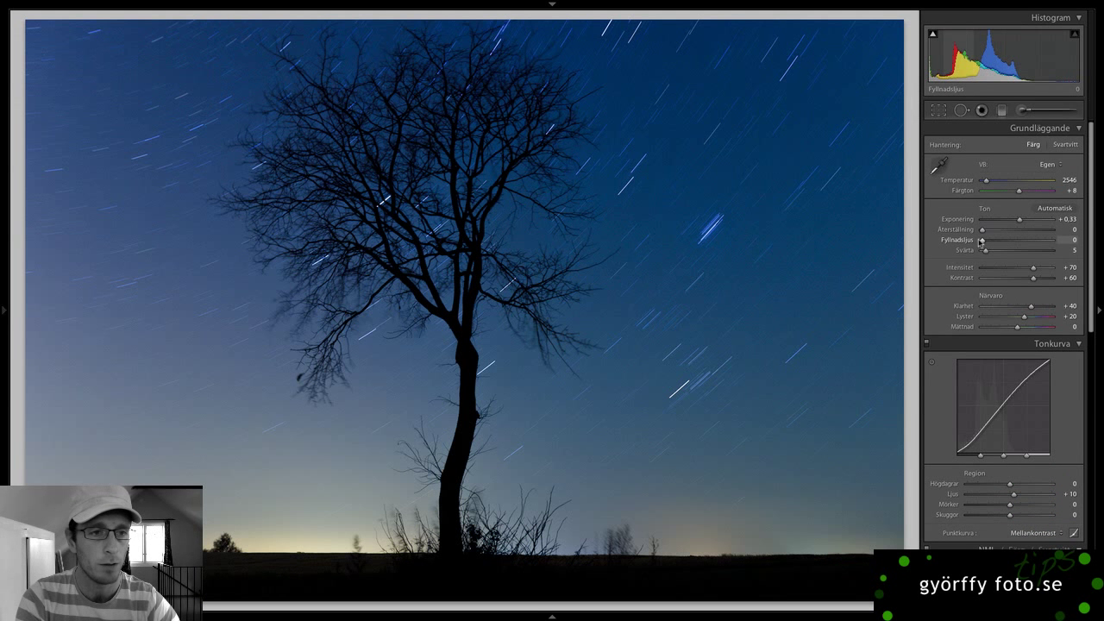
# Try Fill Light at 100 while zoomed on the trunk, then settle Fill Light 0, Blacks 0.
pyautogui.moveTo(983, 242); pyautogui.dragTo(1074, 245)
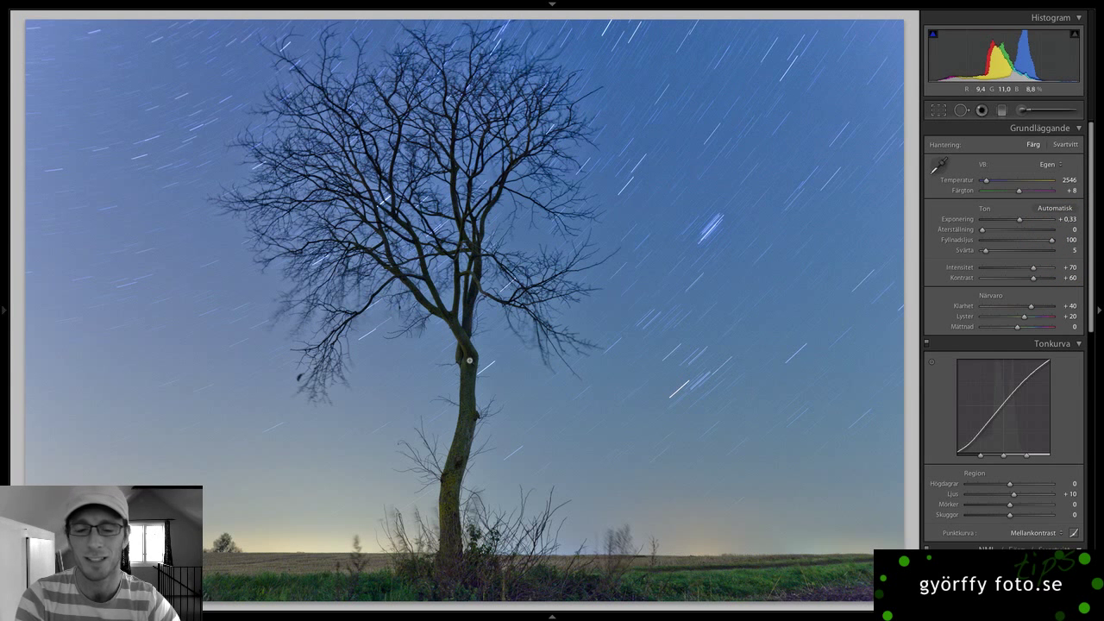
pyautogui.click(469, 361)
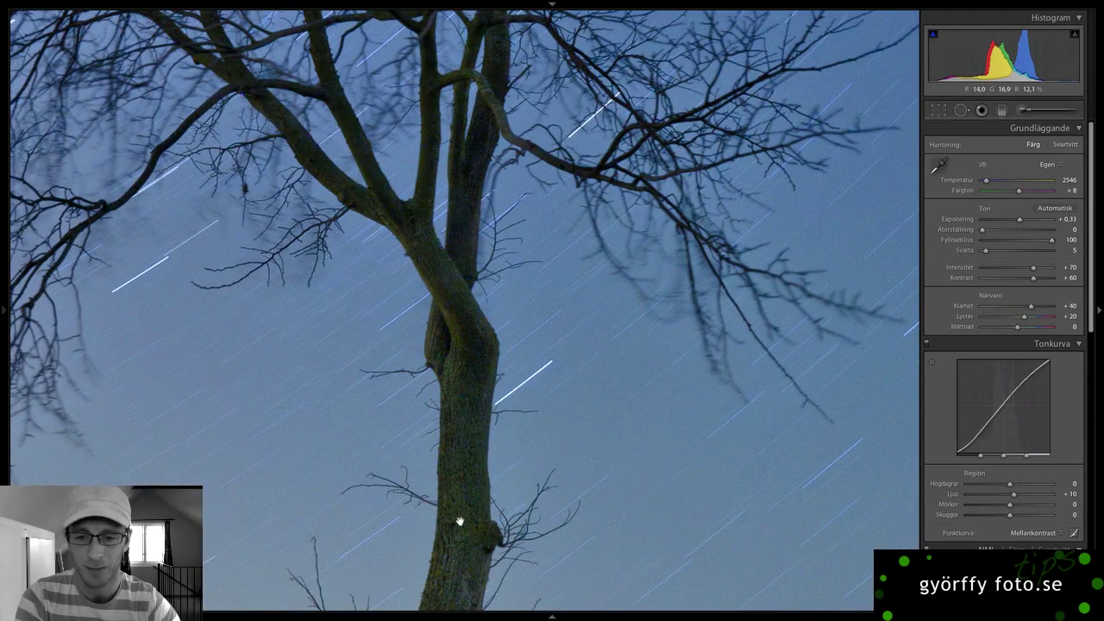
pyautogui.moveTo(471, 469); pyautogui.dragTo(527, 181)
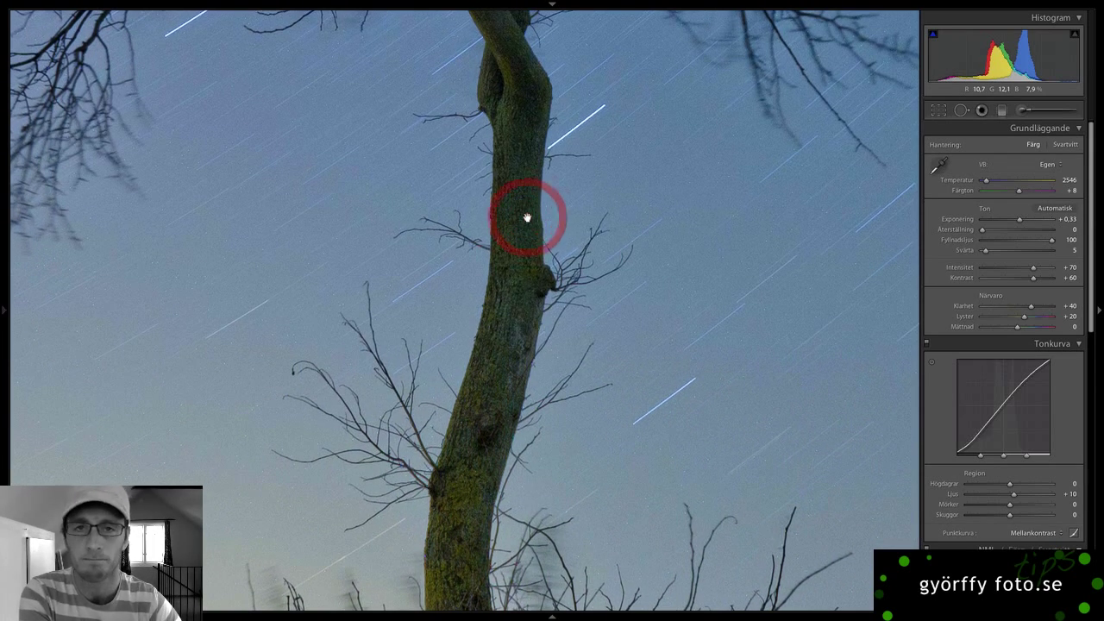
pyautogui.click(513, 291)
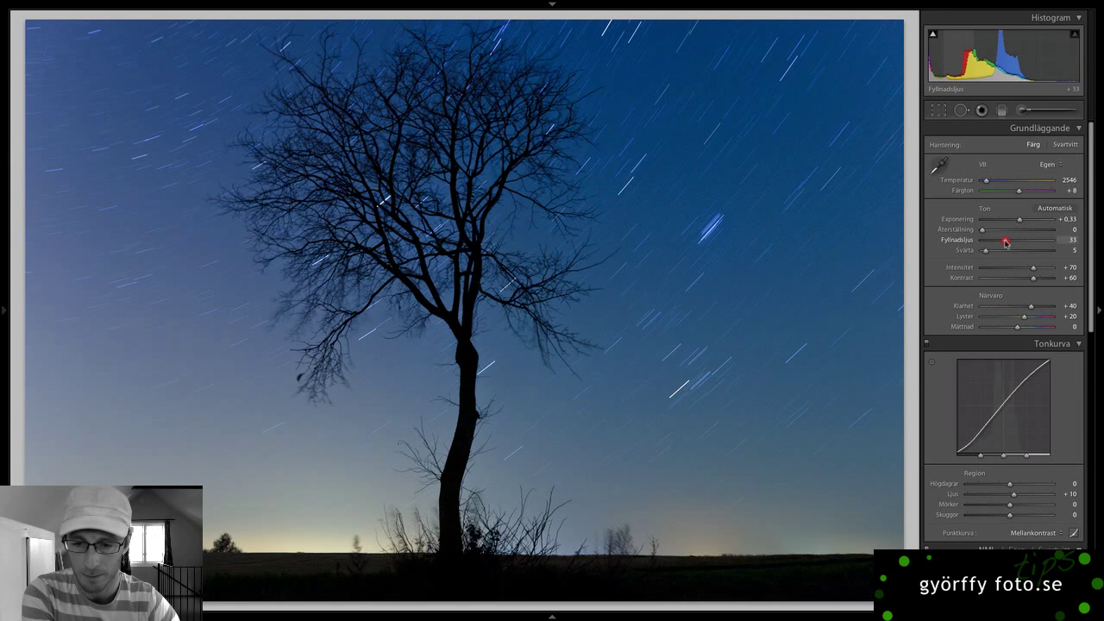
pyautogui.moveTo(1005, 243)
pyautogui.mouseDown()
pyautogui.moveTo(973, 240)
pyautogui.moveTo(972, 252)
pyautogui.mouseUp()
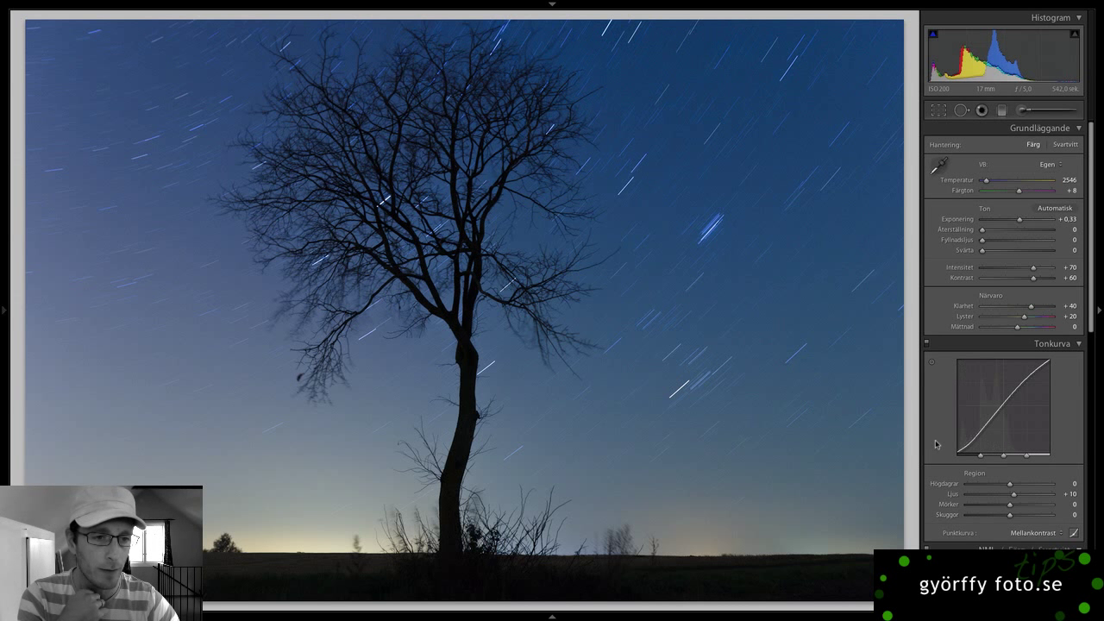
# Set sharpening Amount to 70 and Masking to 70, checking the result at 1:1 zoom.
pyautogui.scroll(-1, 937, 443)
pyautogui.scroll(-3, 937, 444)
pyautogui.scroll(-1, 937, 444)
pyautogui.scroll(-5, 937, 444)
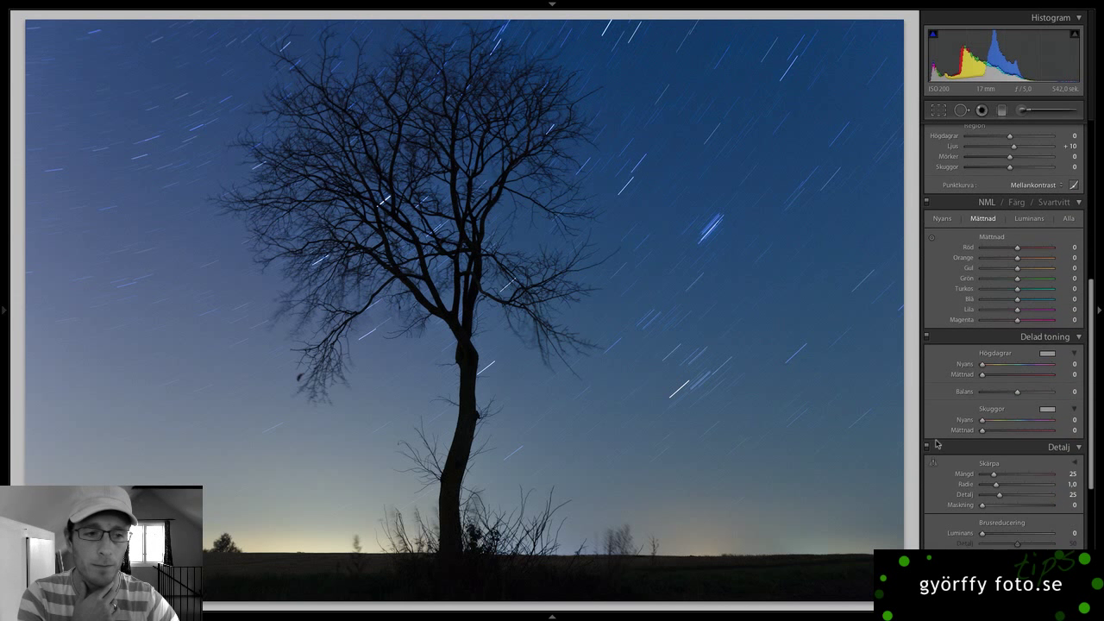
pyautogui.scroll(-1, 937, 444)
pyautogui.scroll(-4, 937, 444)
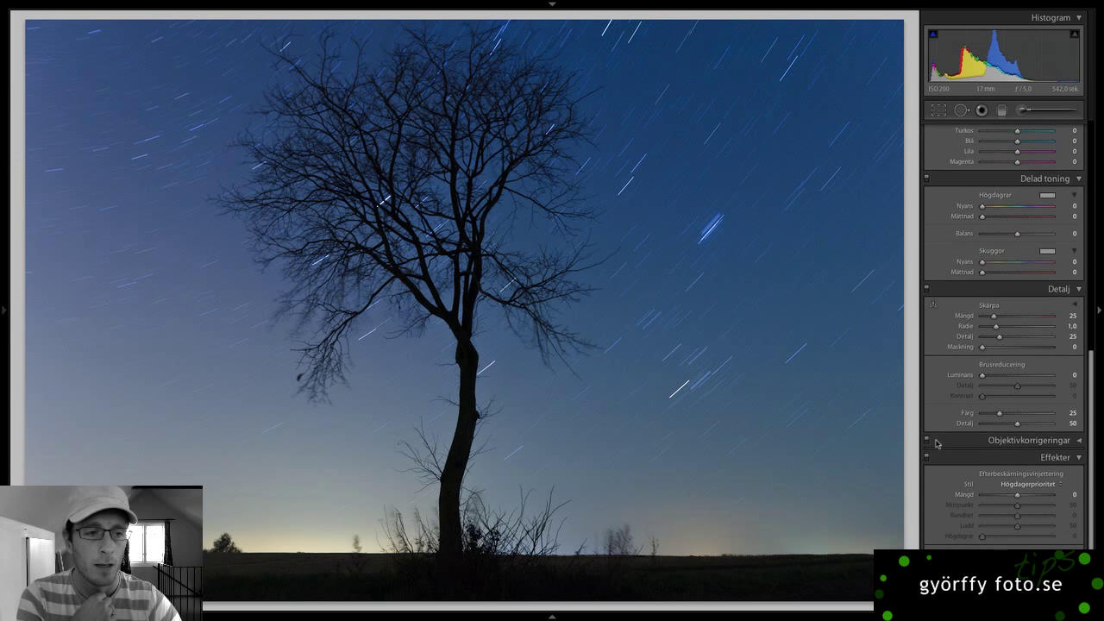
pyautogui.click(1015, 314)
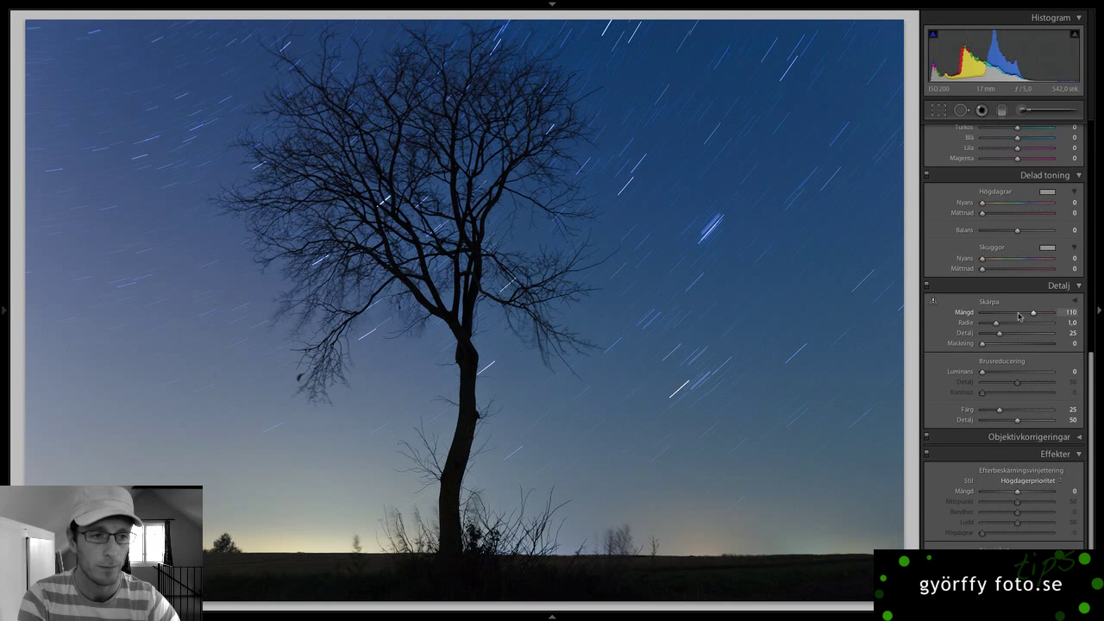
pyautogui.moveTo(1023, 343); pyautogui.dragTo(1027, 346)
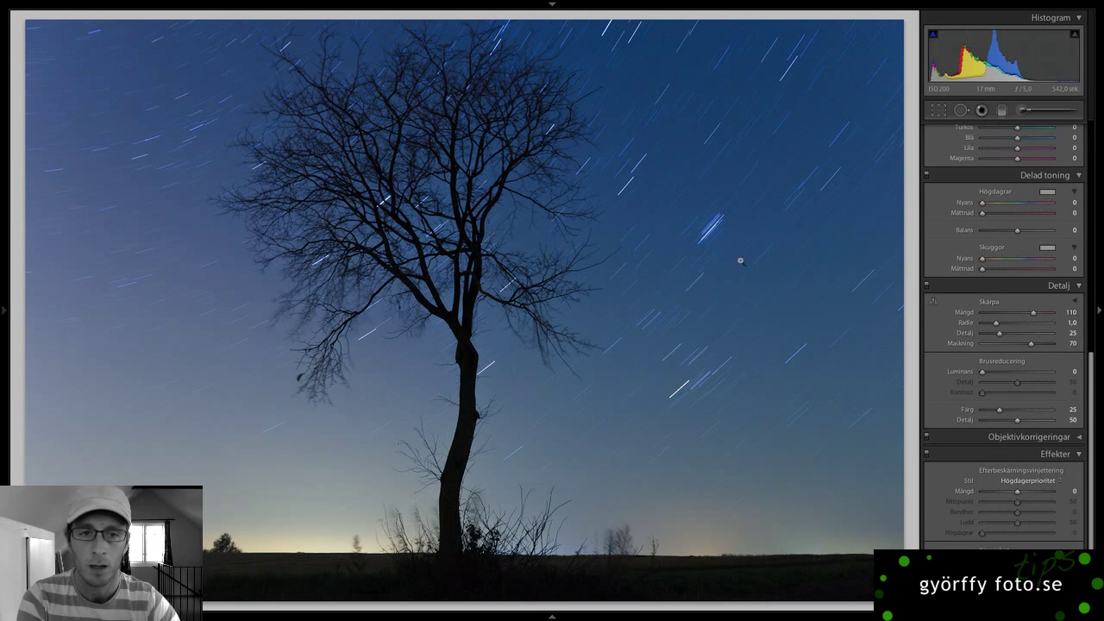
pyautogui.click(531, 214)
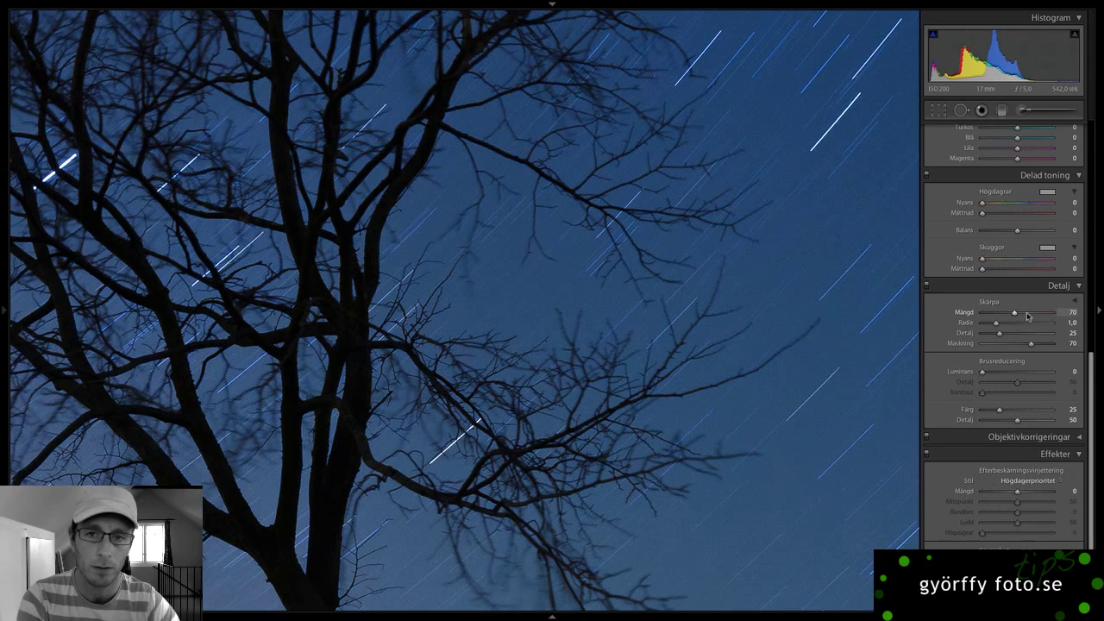
pyautogui.click(553, 322)
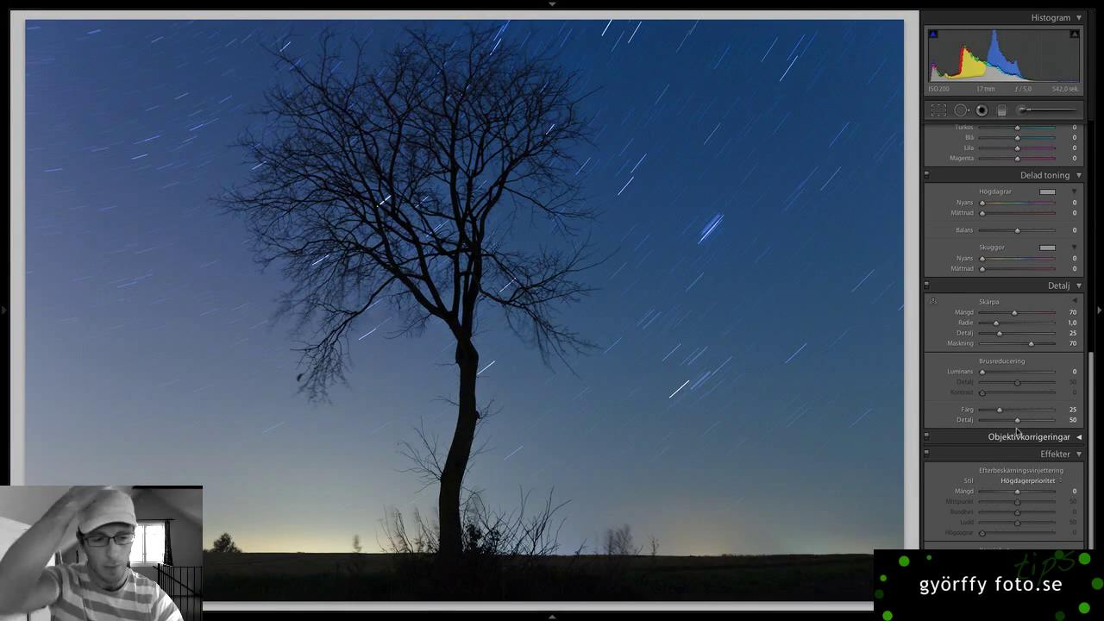
# Apply a post-crop vignette Amount of −20 and return the view to fit.
pyautogui.scroll(-3, 1018, 432)
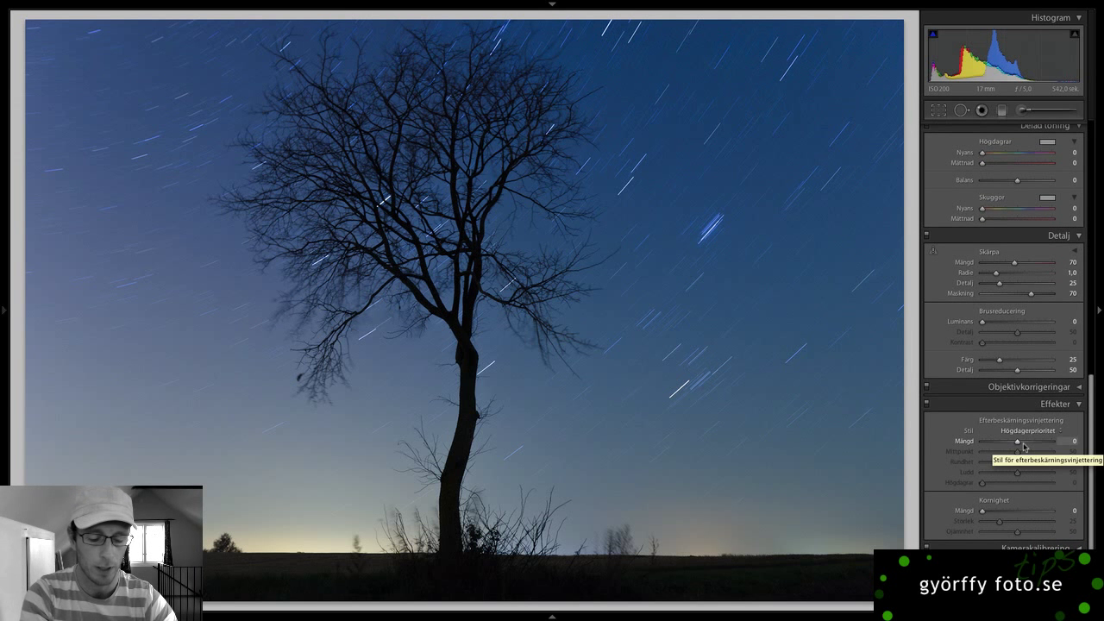
pyautogui.press('Down')
pyautogui.press('Down')
pyautogui.press('Down')
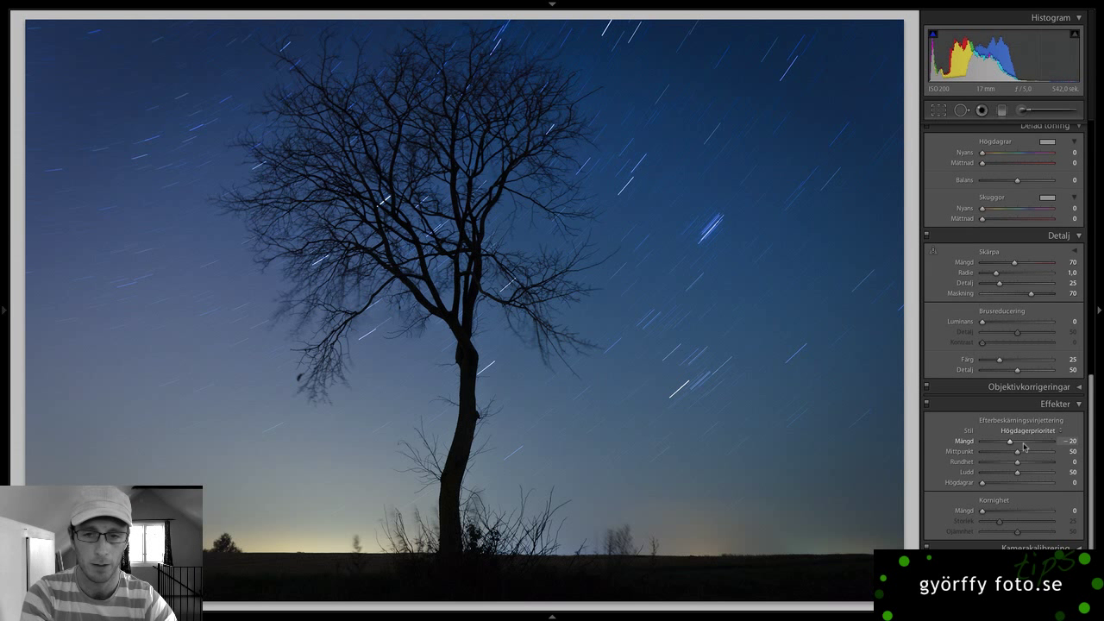
pyautogui.click(4, 99)
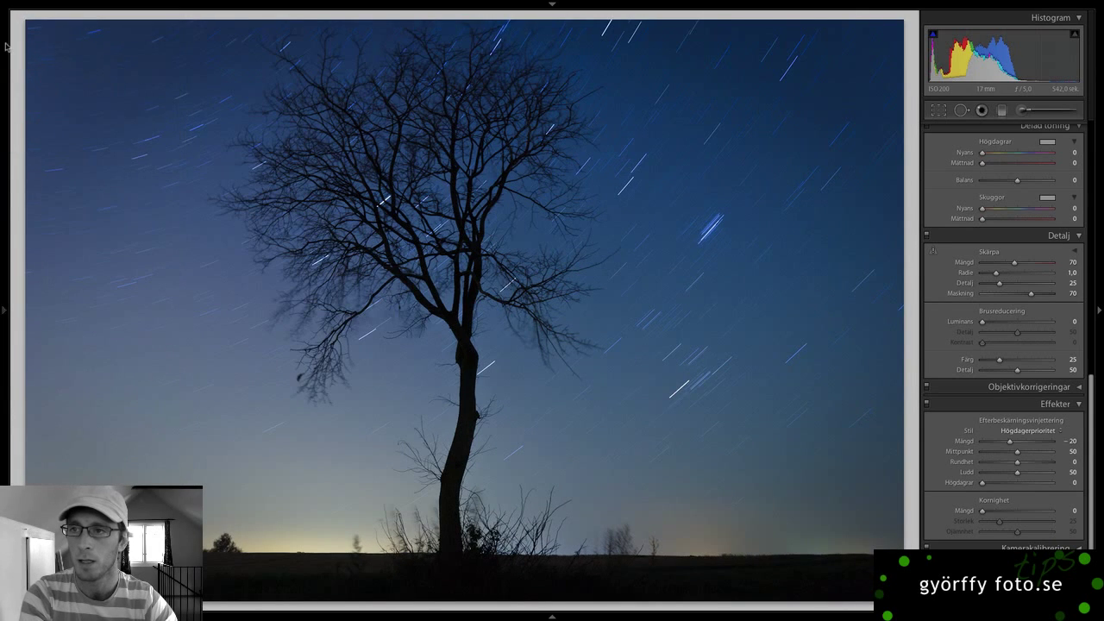
pyautogui.click(165, 21)
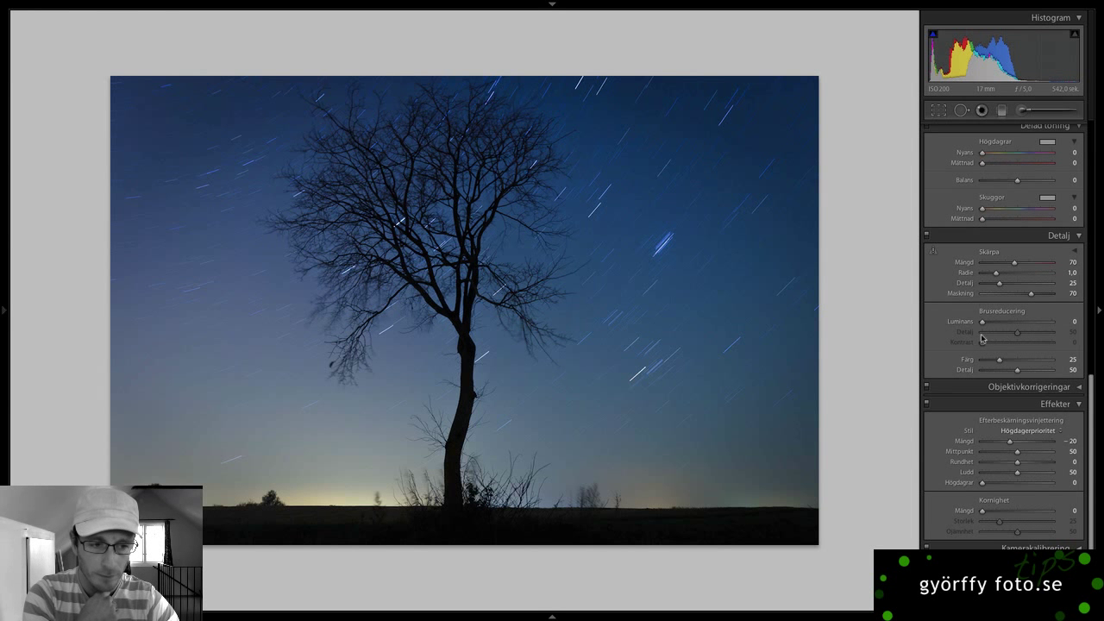
# Apply a 1 x 1 crop, shifting the image so the lone tree sits centred.
pyautogui.scroll(5, 981, 338)
pyautogui.scroll(5, 981, 338)
pyautogui.scroll(3, 982, 338)
pyautogui.scroll(3, 982, 339)
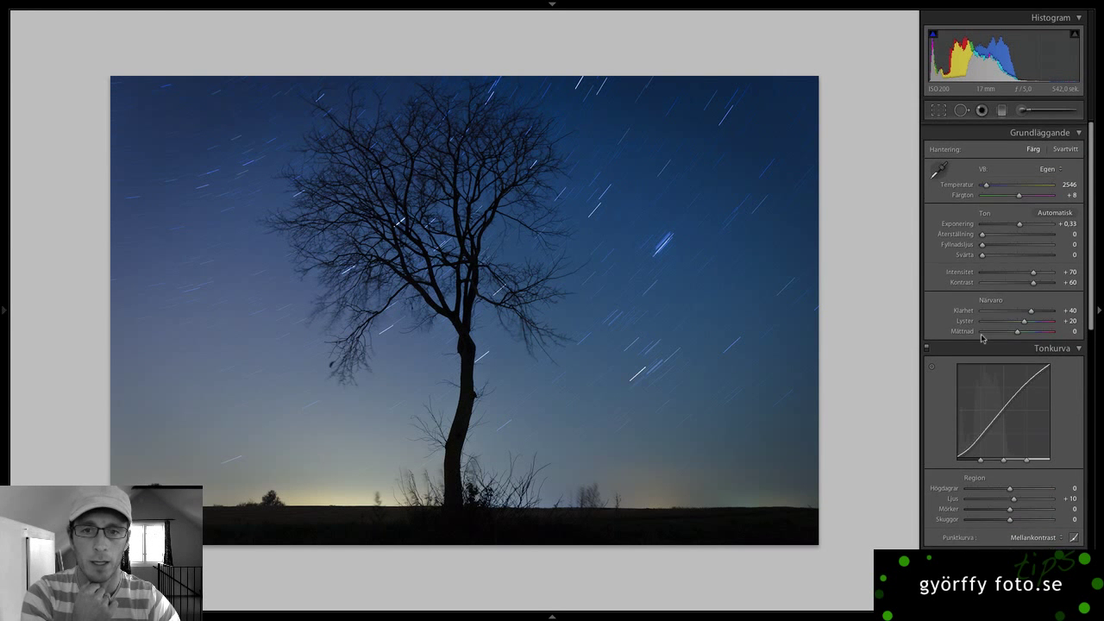
pyautogui.scroll(-1, 981, 338)
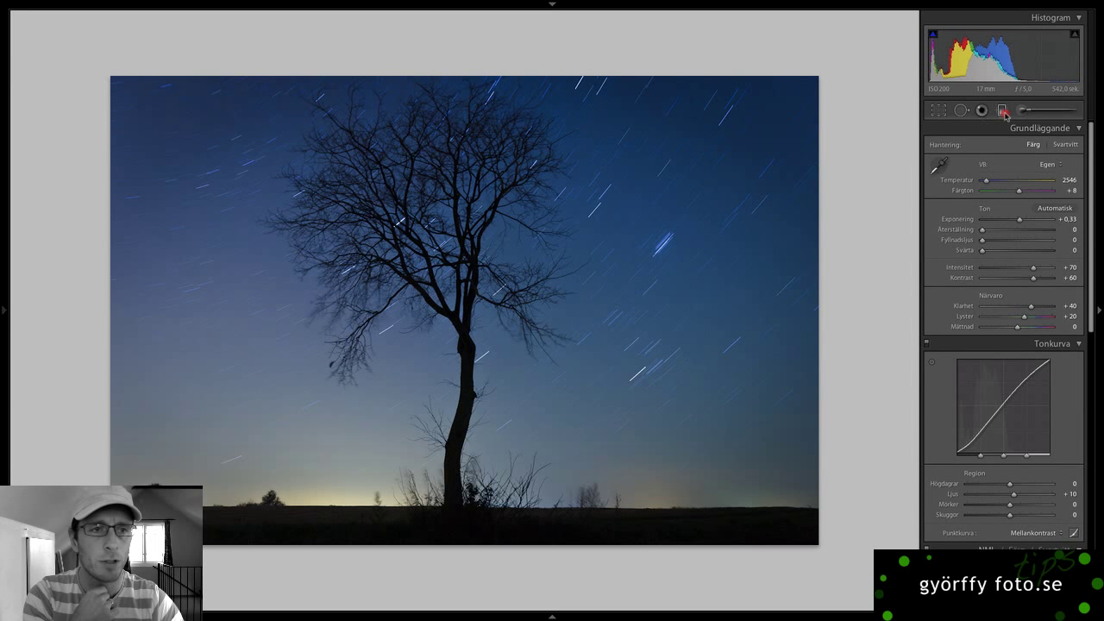
pyautogui.click(1004, 110)
pyautogui.click(938, 112)
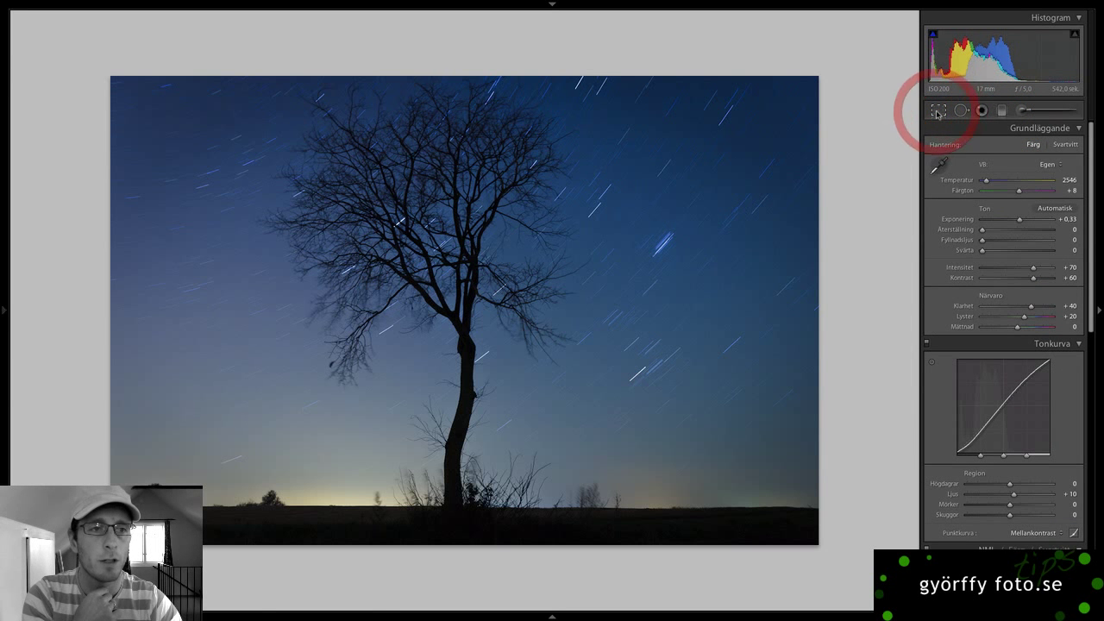
pyautogui.click(1051, 151)
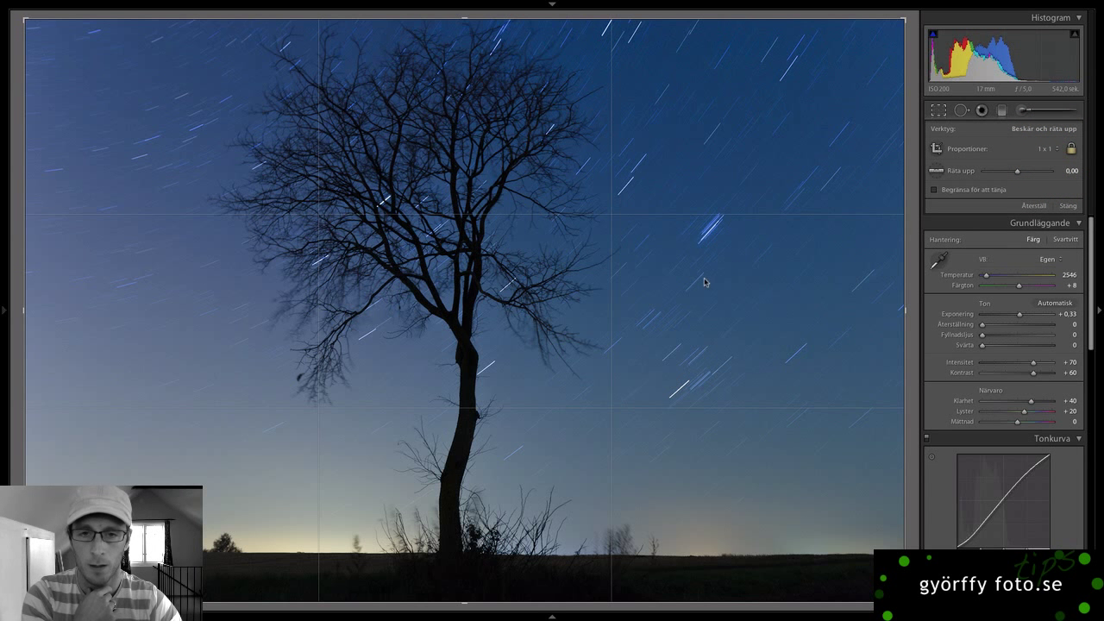
pyautogui.moveTo(469, 296)
pyautogui.mouseDown()
pyautogui.moveTo(570, 298)
pyautogui.moveTo(552, 298)
pyautogui.mouseUp()
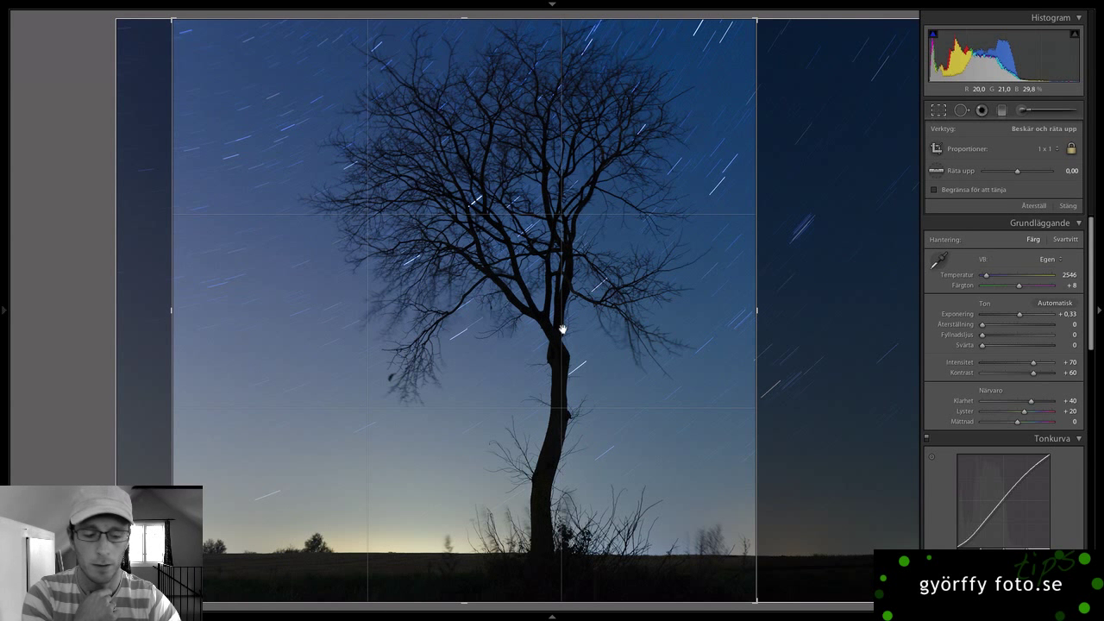
pyautogui.press('Return')
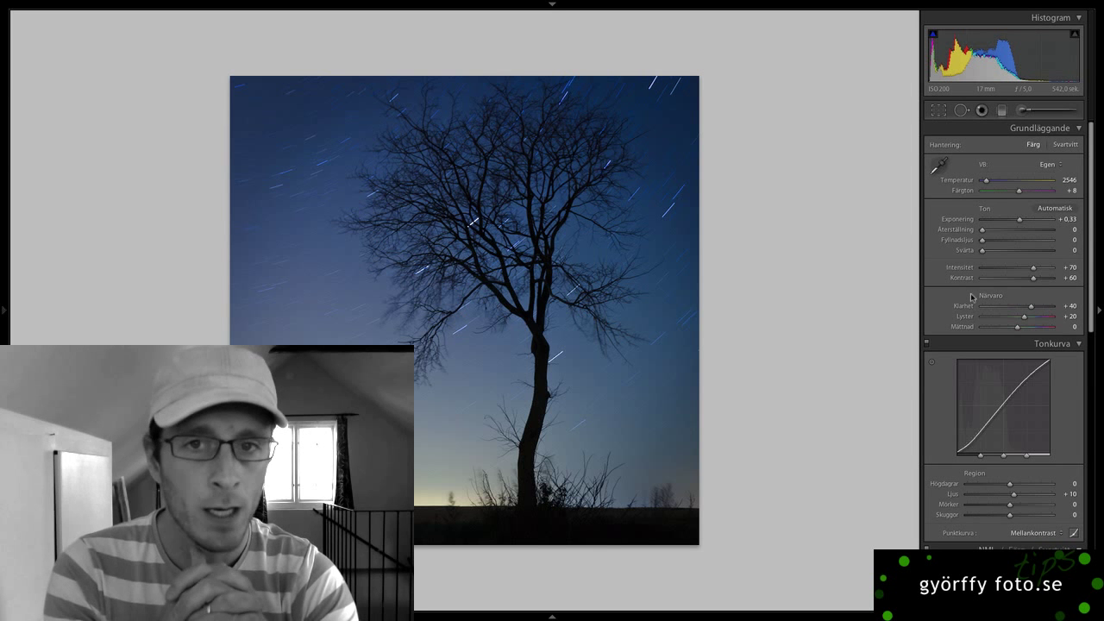
# Reset the post-crop vignette Amount from −20 back to 0.
pyautogui.scroll(-5, 992, 397)
pyautogui.scroll(-10, 1003, 493)
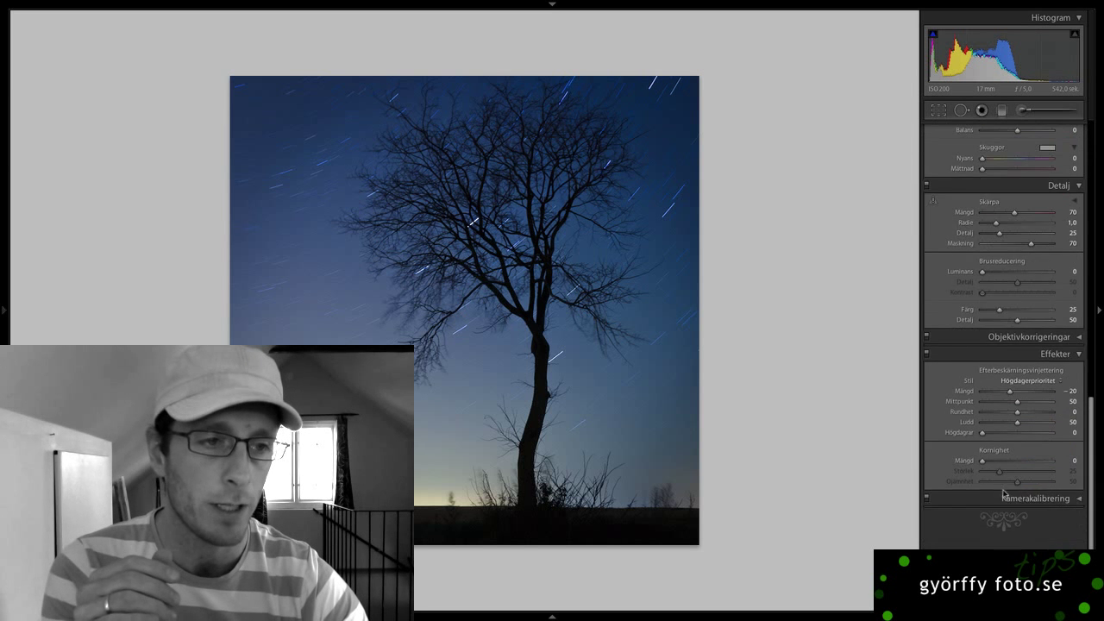
pyautogui.scroll(1, 997, 483)
pyautogui.doubleClick(970, 442)
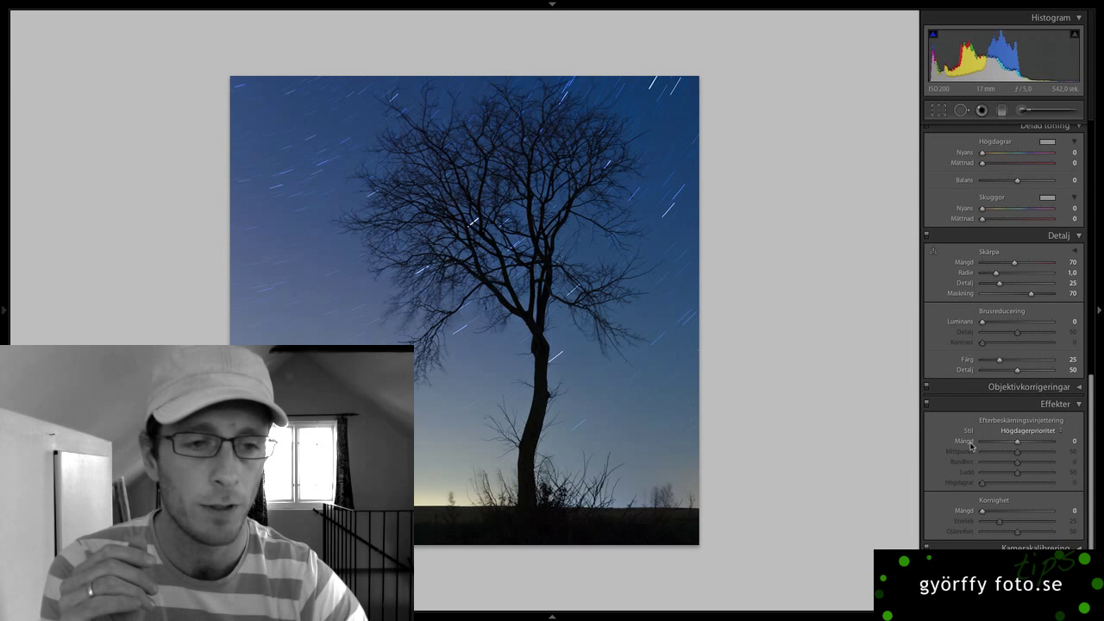
pyautogui.scroll(4, 971, 445)
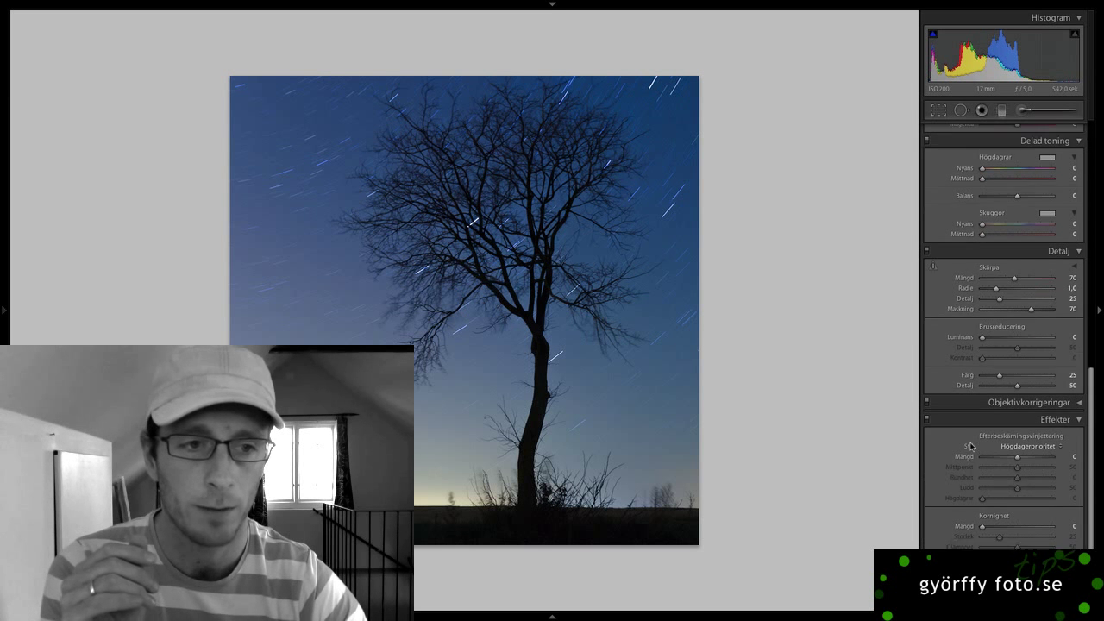
pyautogui.scroll(4, 992, 345)
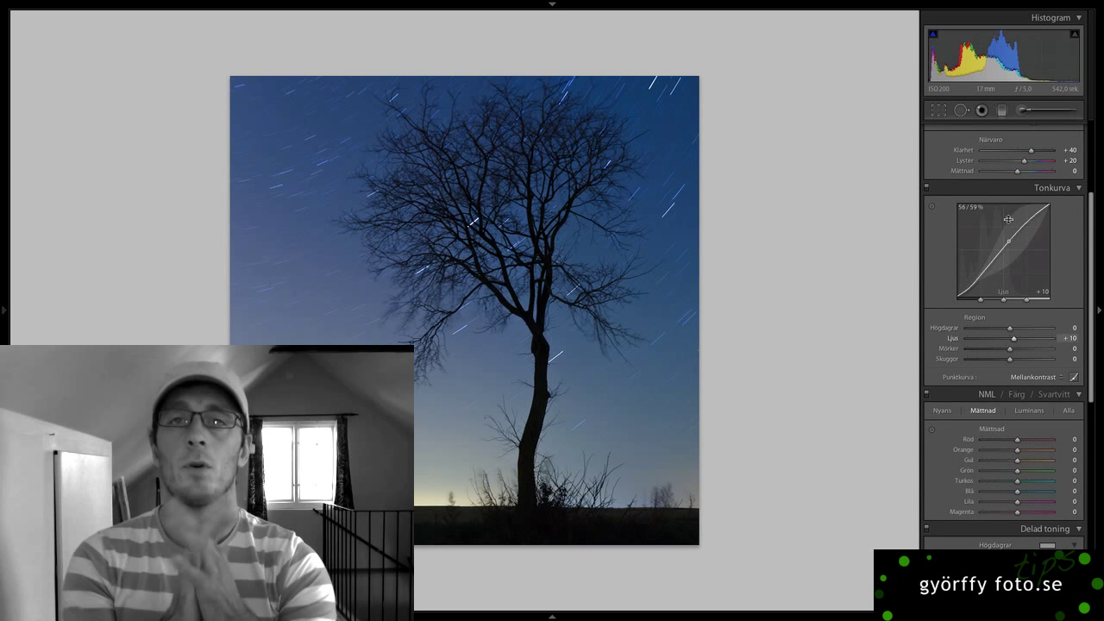